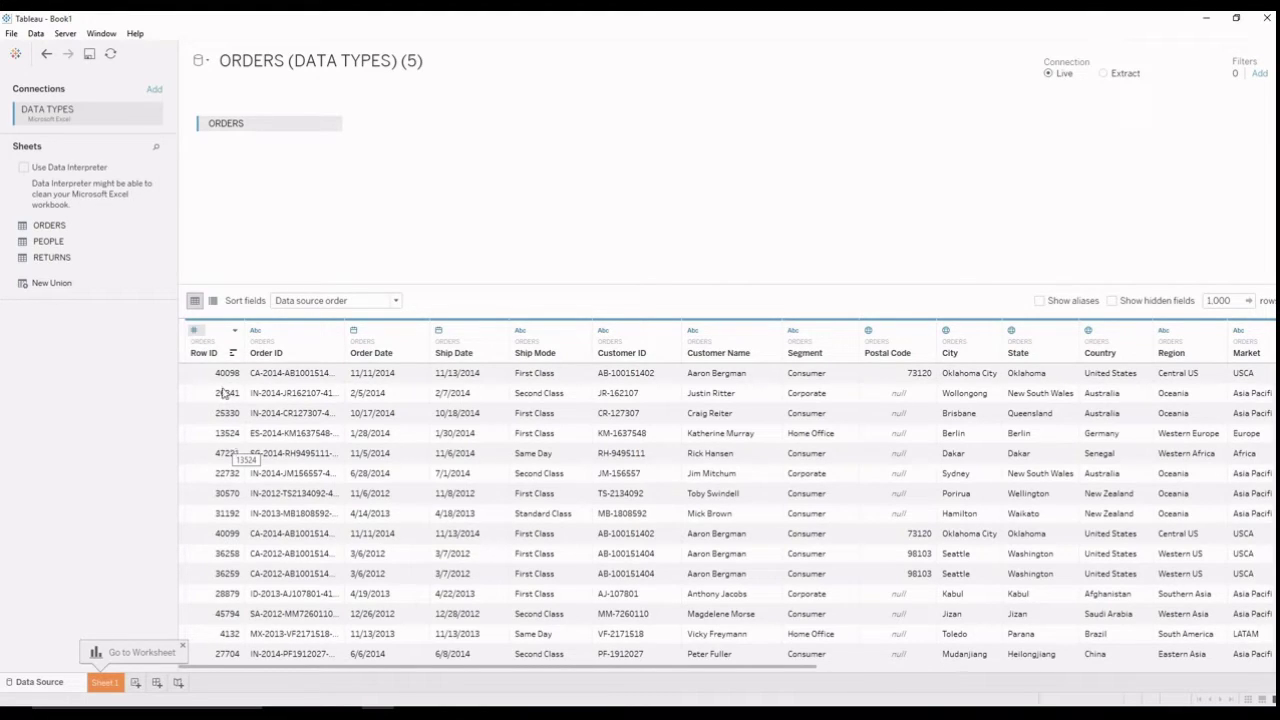
Step: Examine the Row ID, Order Date and Order ID columns and their data type icons in the data preview
{"action": "left_click", "coordinate": [204, 356]}
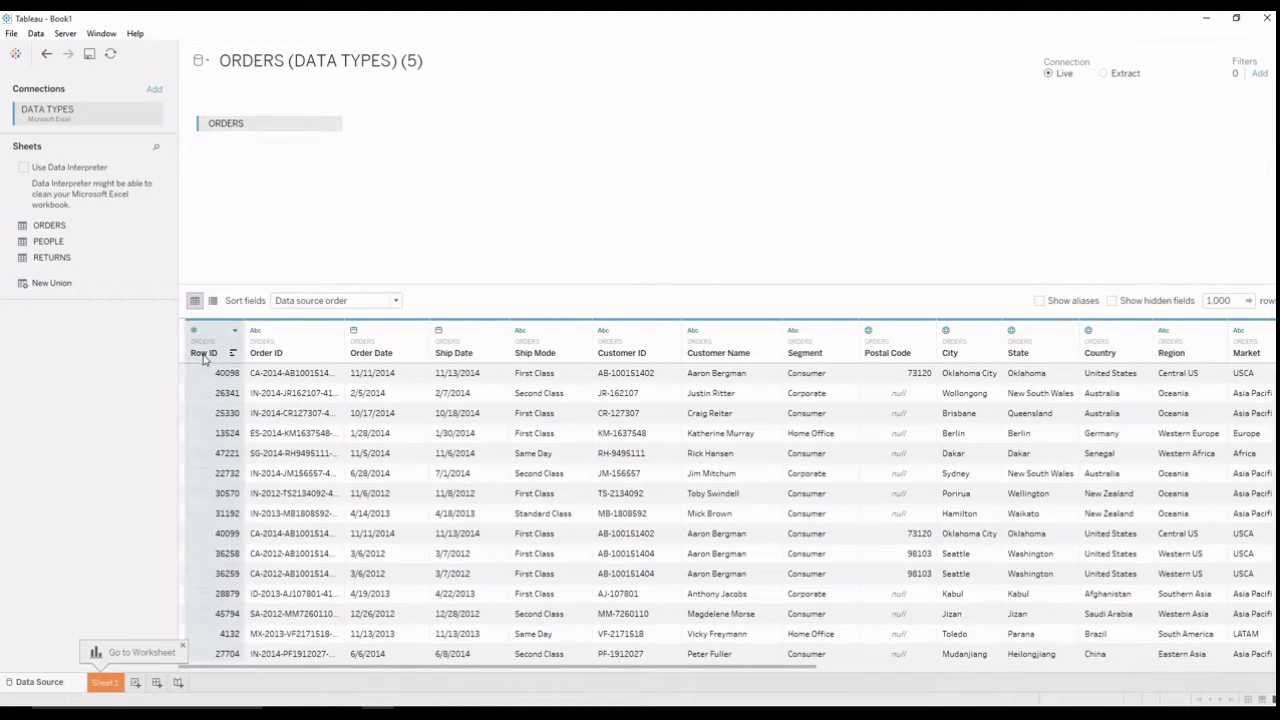
{"action": "left_click", "coordinate": [379, 358]}
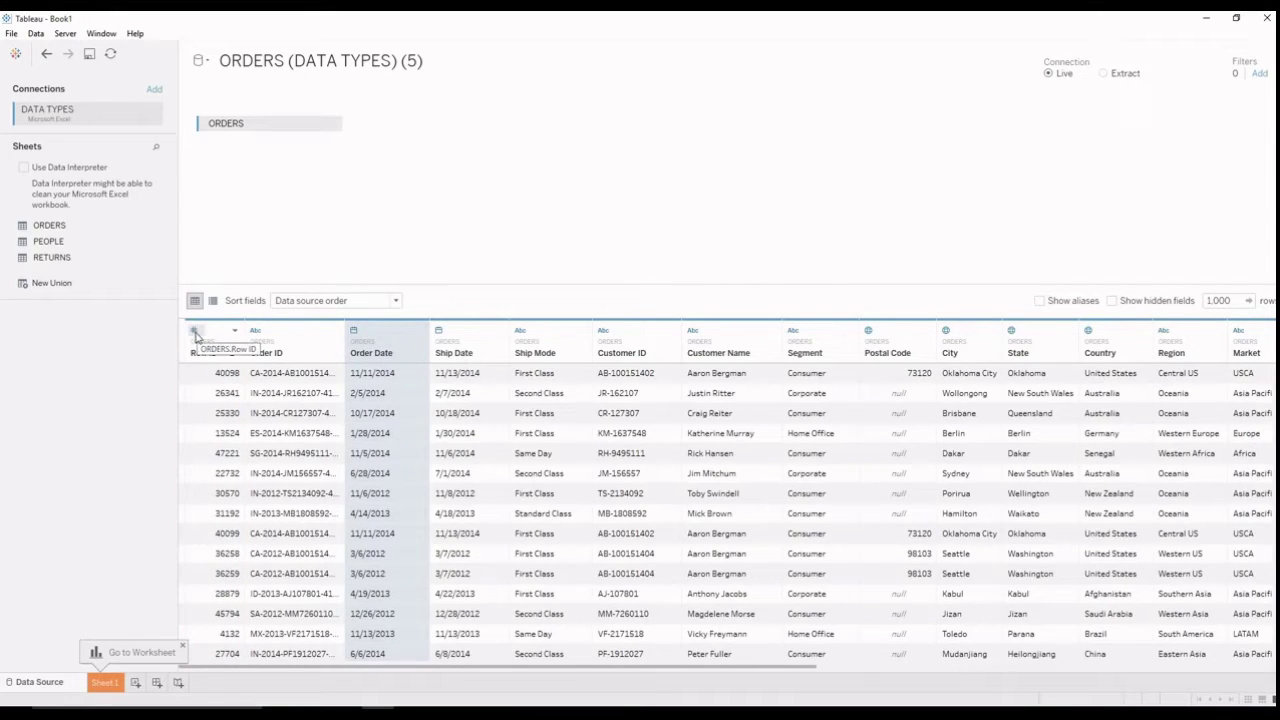
{"action": "left_click", "coordinate": [300, 360]}
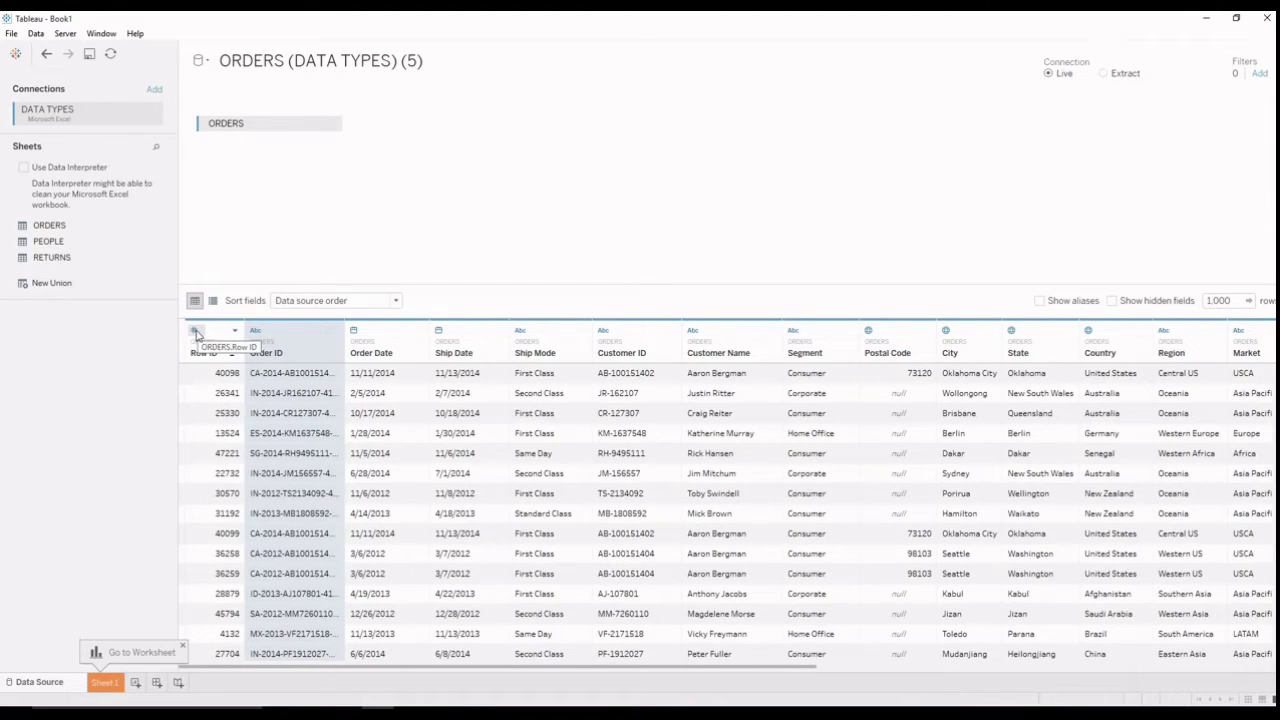
{"action": "left_click", "coordinate": [204, 398]}
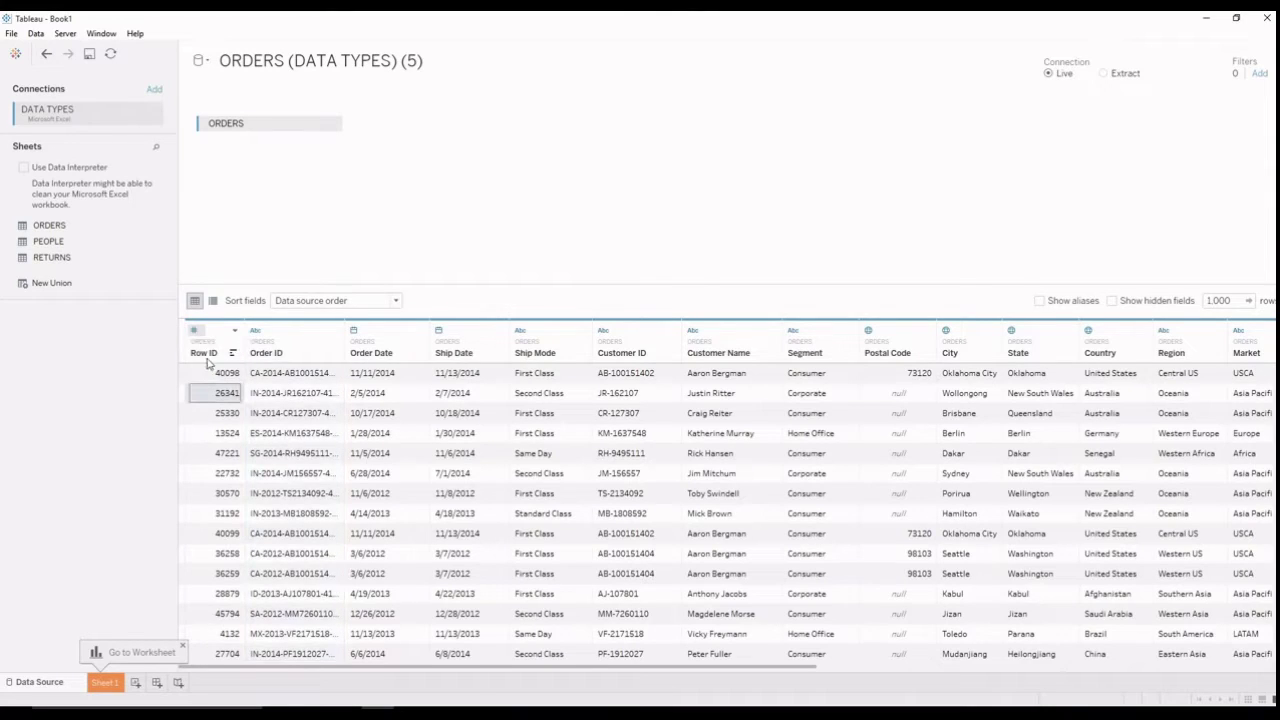
{"action": "left_click", "coordinate": [205, 355]}
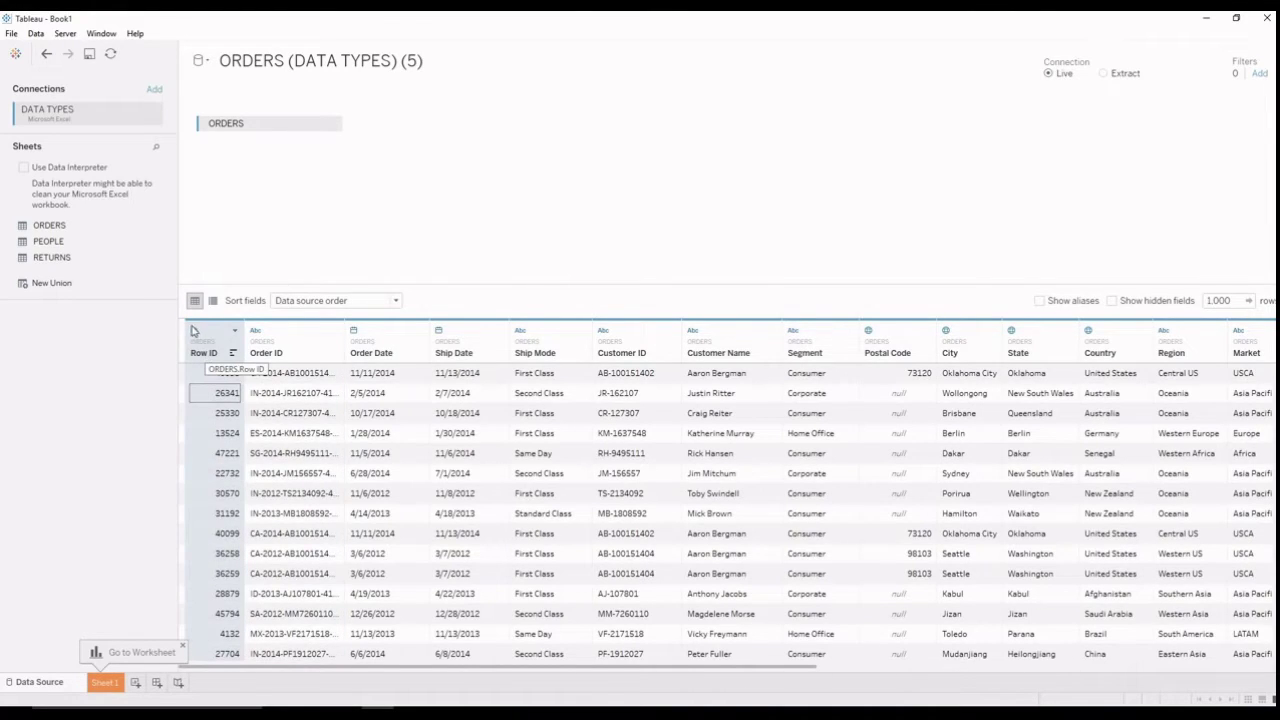
Step: Change the Row ID column's data type to Number (decimal), followed by Date & Time
{"action": "left_click", "coordinate": [194, 333]}
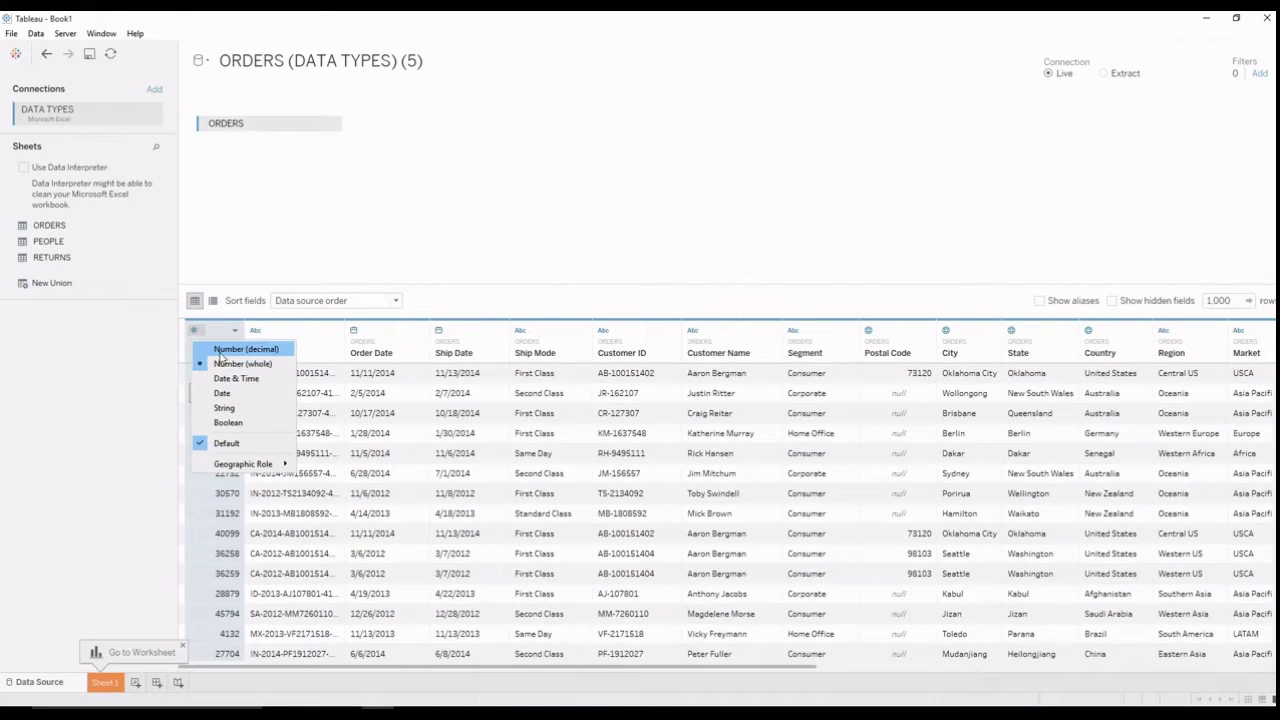
{"action": "left_click", "coordinate": [221, 351]}
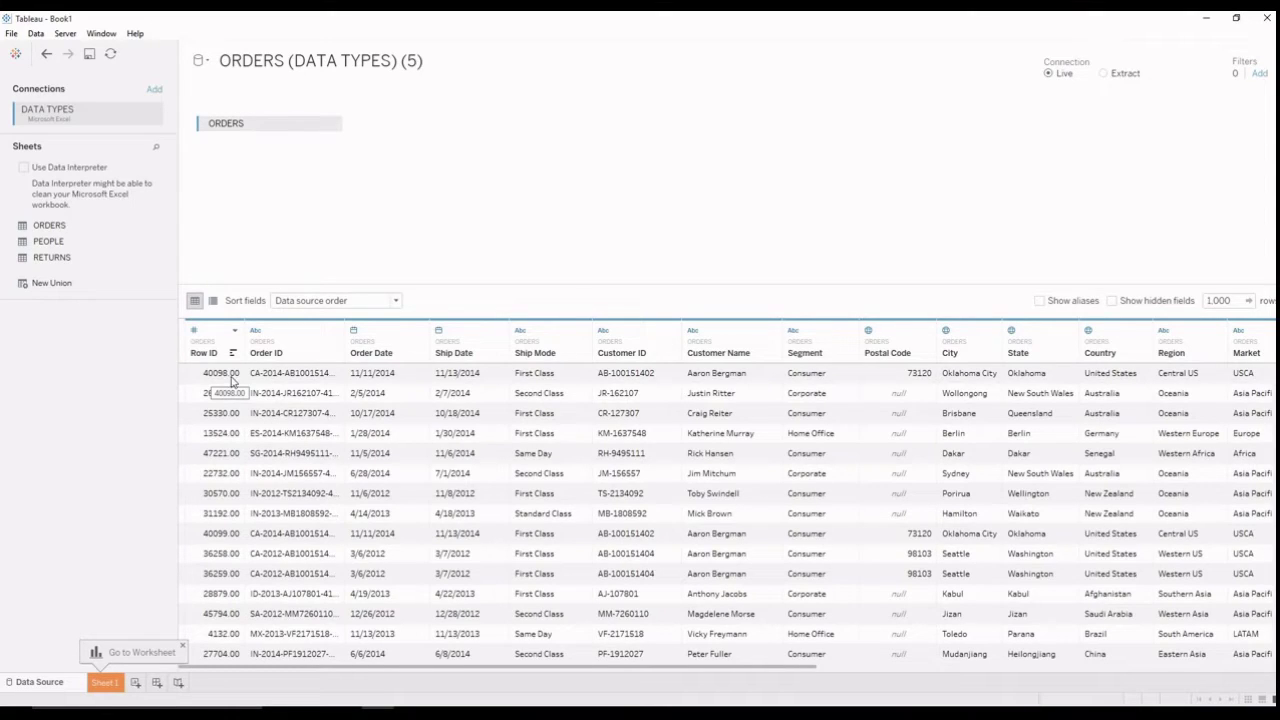
{"action": "left_click", "coordinate": [197, 332]}
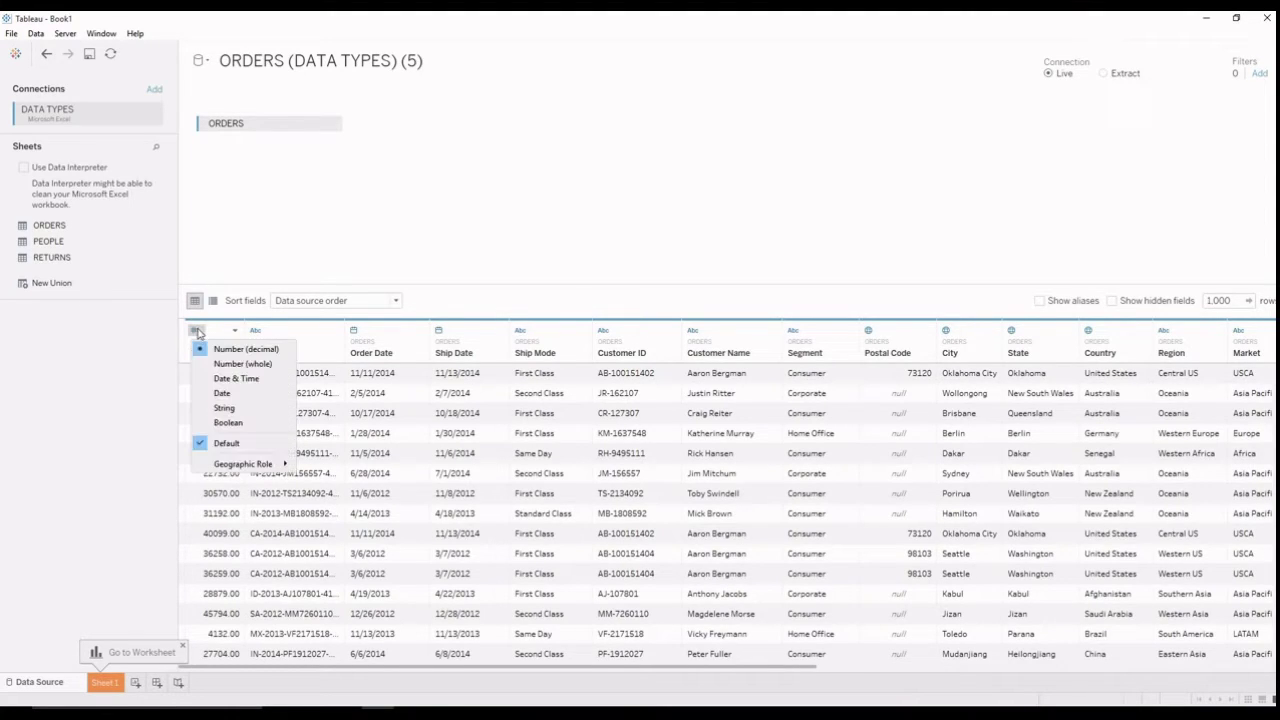
{"action": "left_click", "coordinate": [220, 378]}
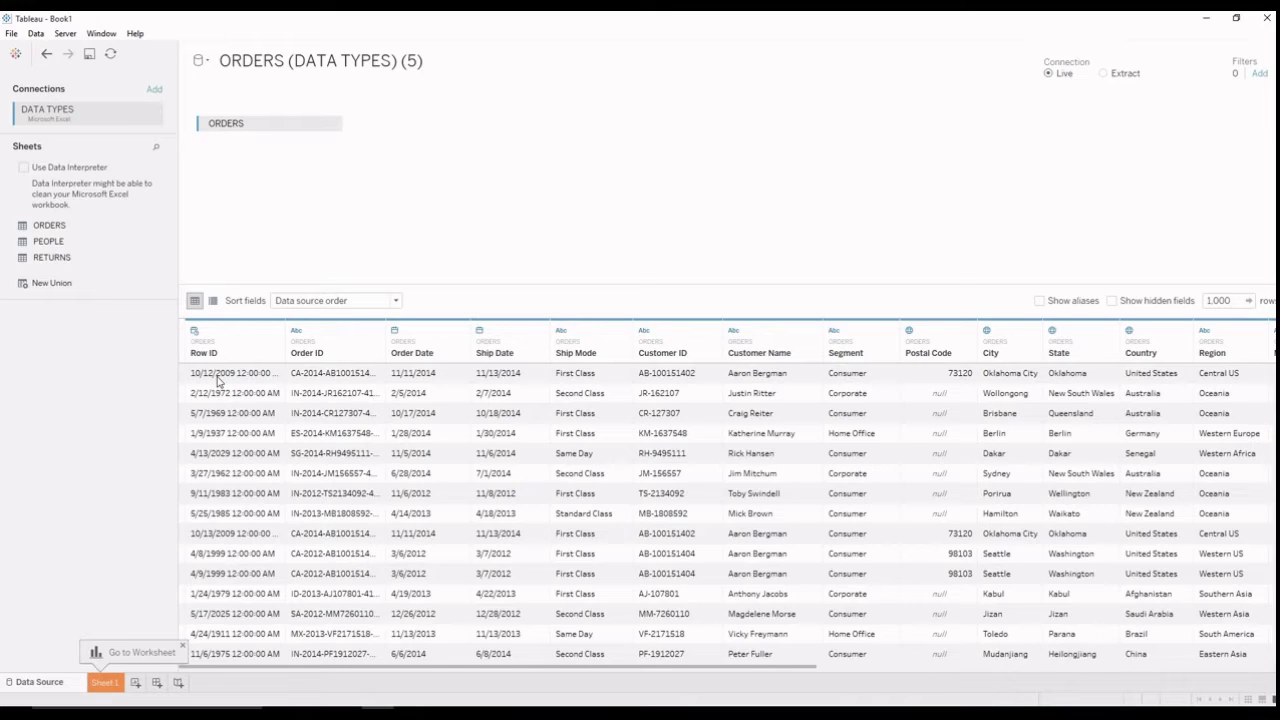
Step: Reapply the Date & Time type to the Row ID column and return it to Number (whole)
{"action": "left_click", "coordinate": [195, 333]}
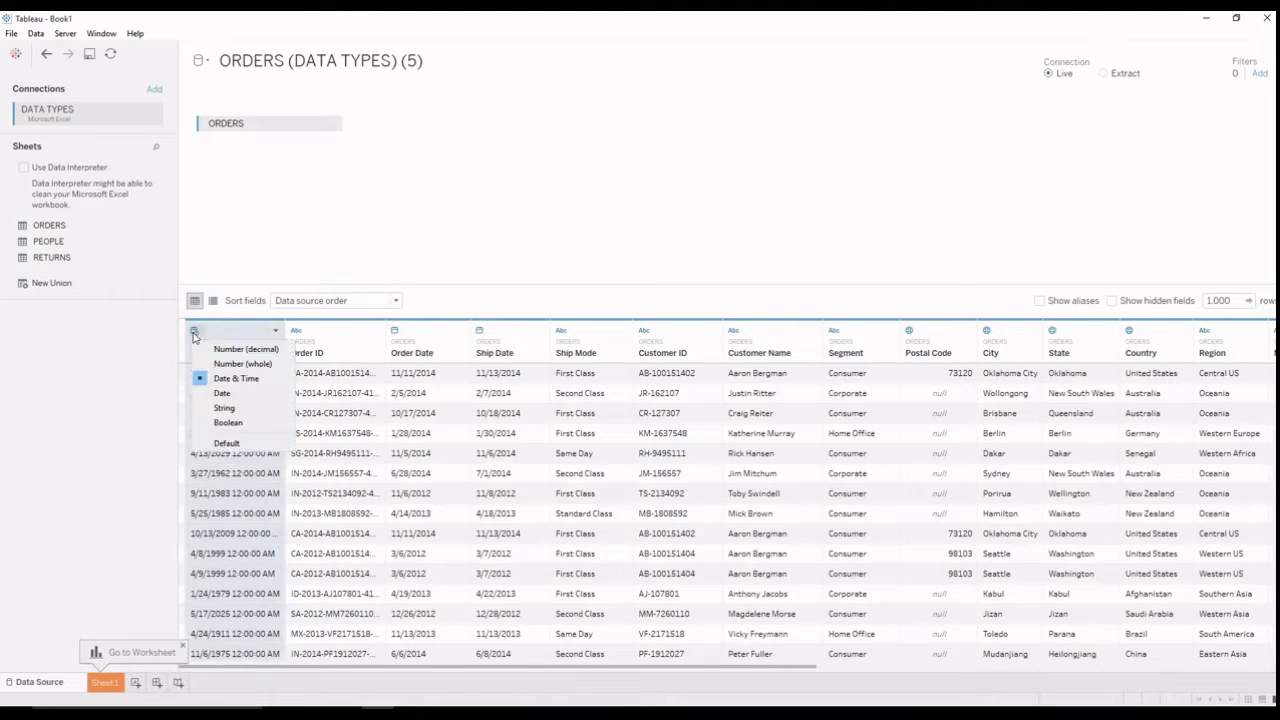
{"action": "left_click", "coordinate": [222, 381]}
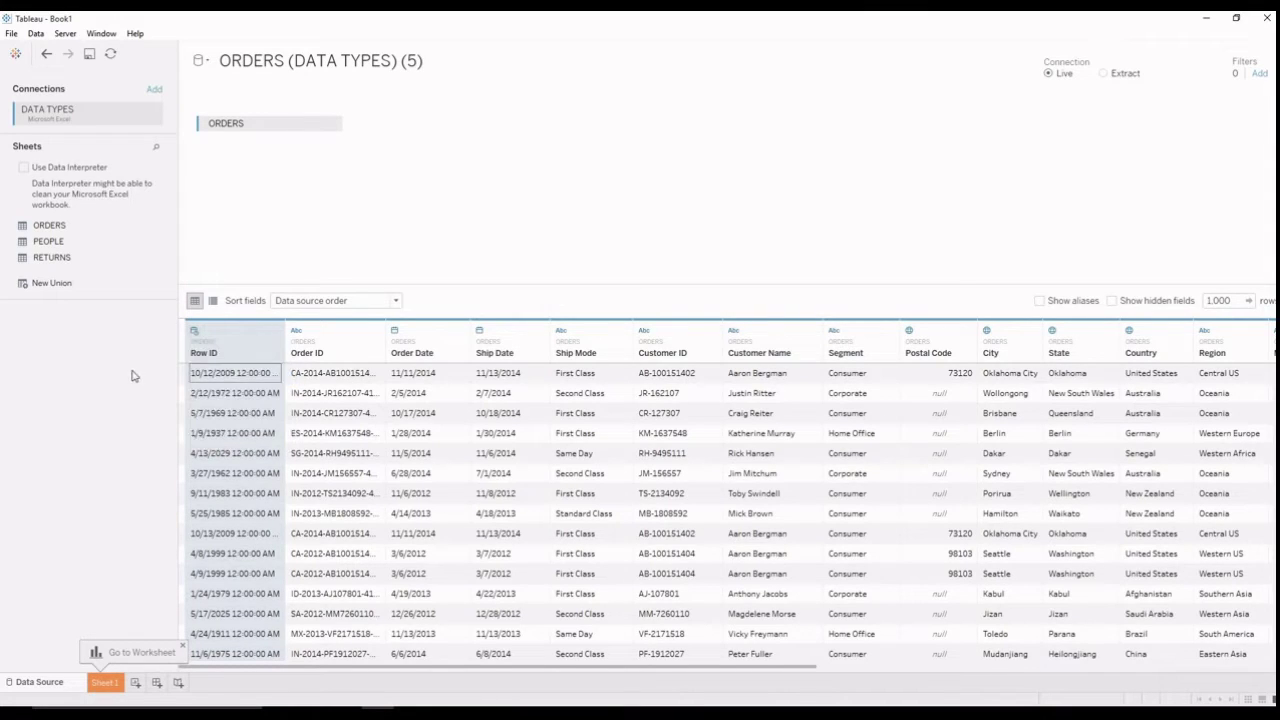
{"action": "left_click", "coordinate": [195, 331]}
{"action": "left_click", "coordinate": [221, 365]}
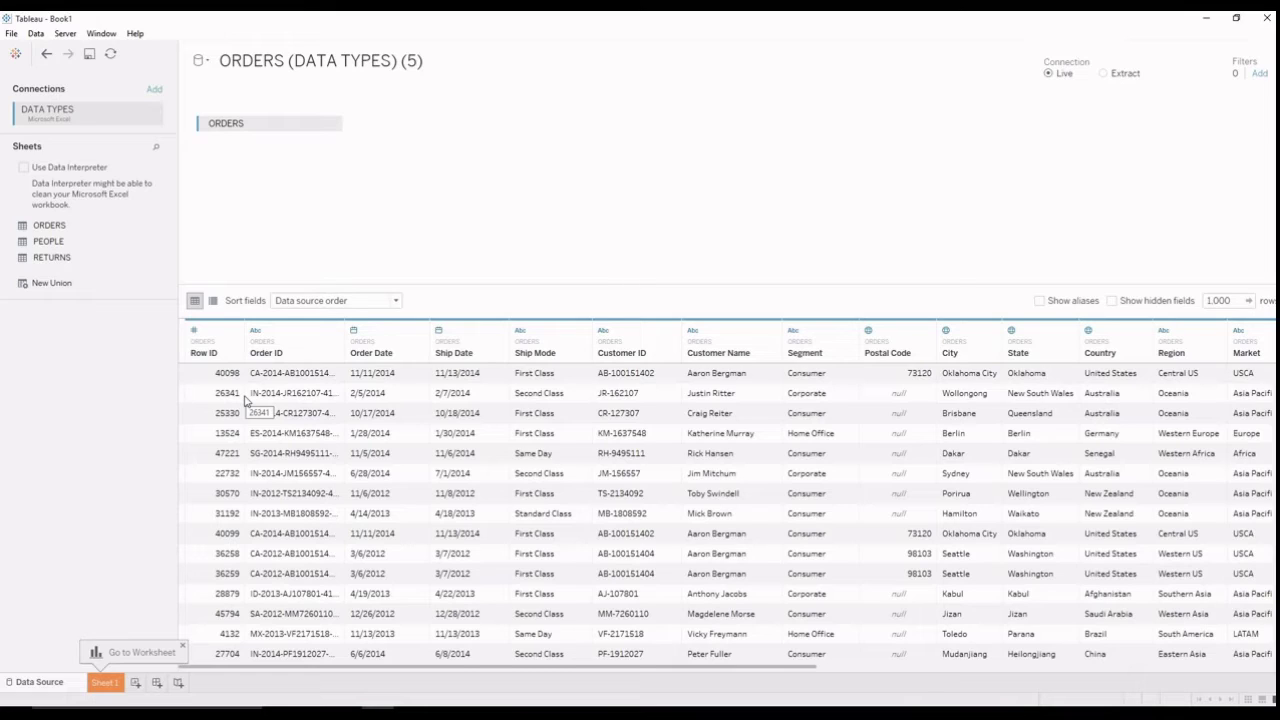
Step: Switch the Row ID column's data type to Date & Time and from there to Date
{"action": "left_click", "coordinate": [194, 331]}
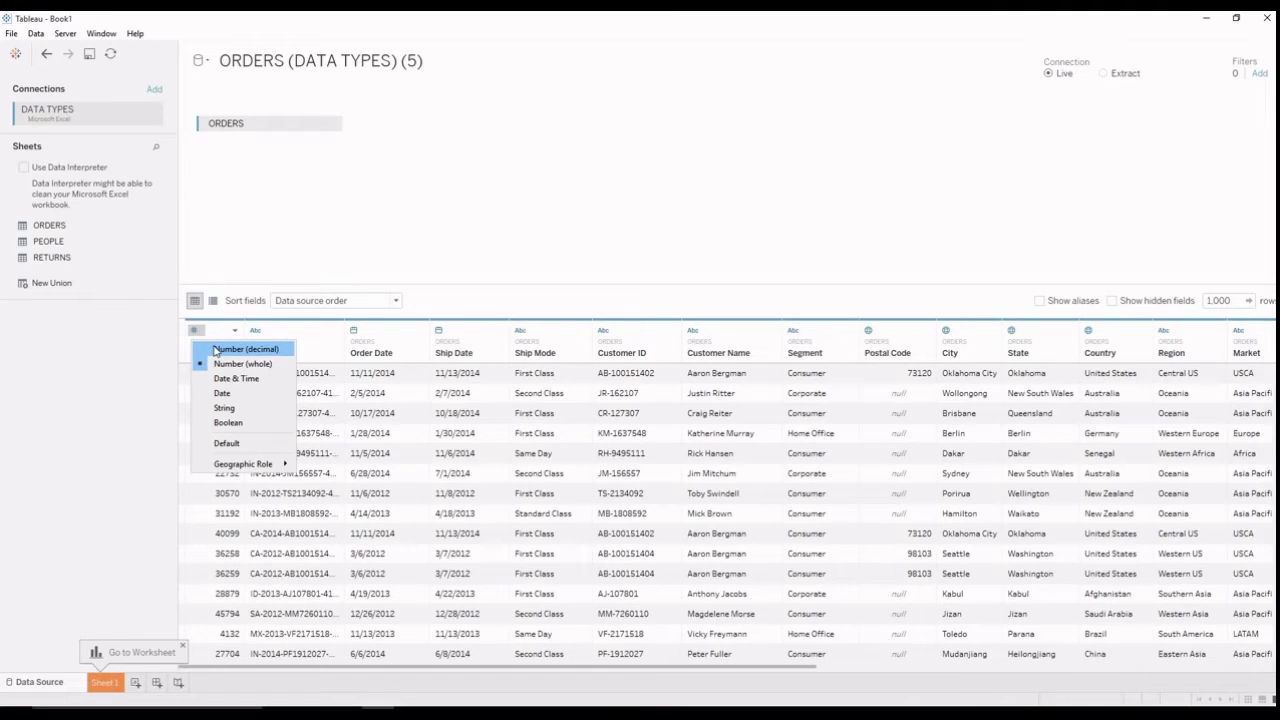
{"action": "left_click", "coordinate": [230, 378]}
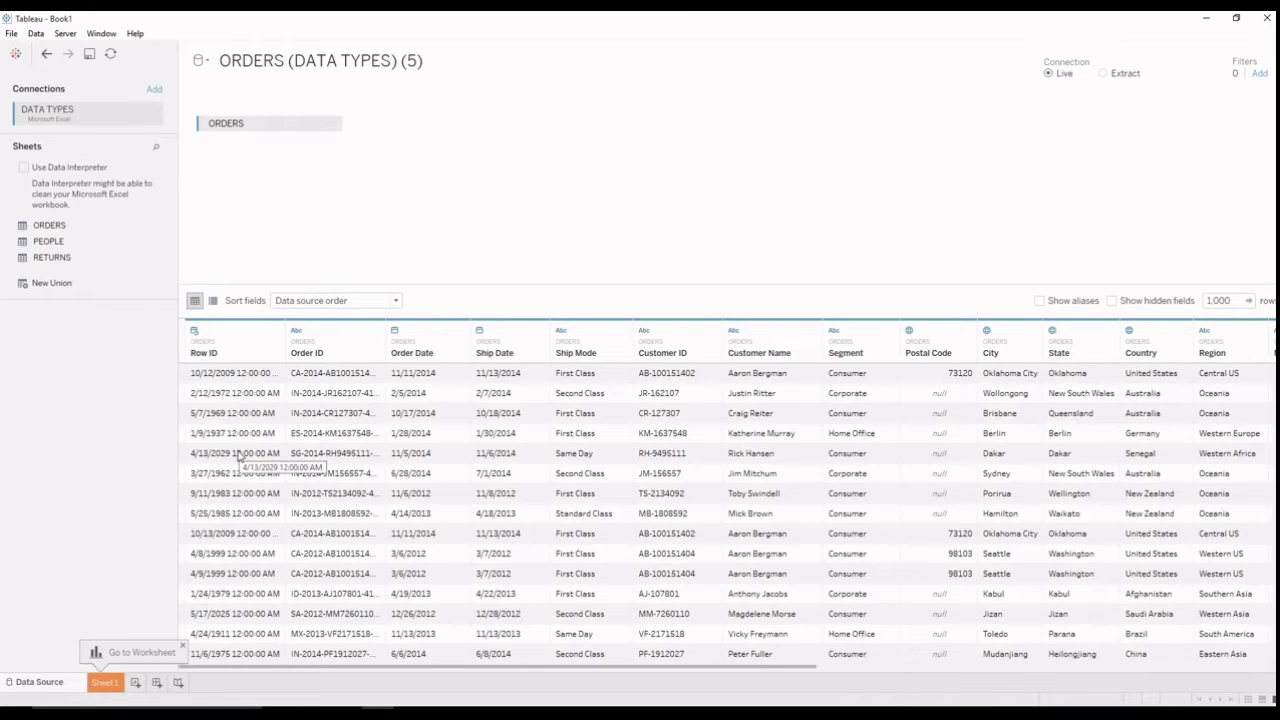
{"action": "left_click", "coordinate": [194, 333]}
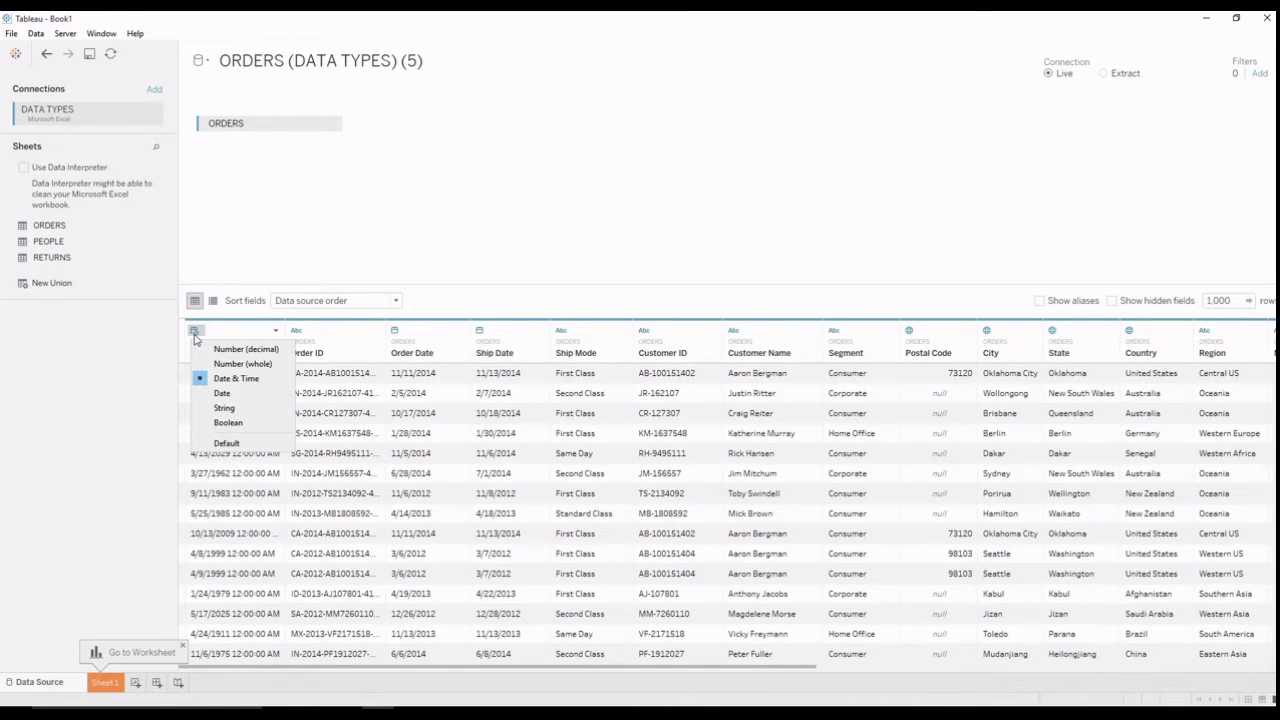
{"action": "left_click", "coordinate": [214, 396]}
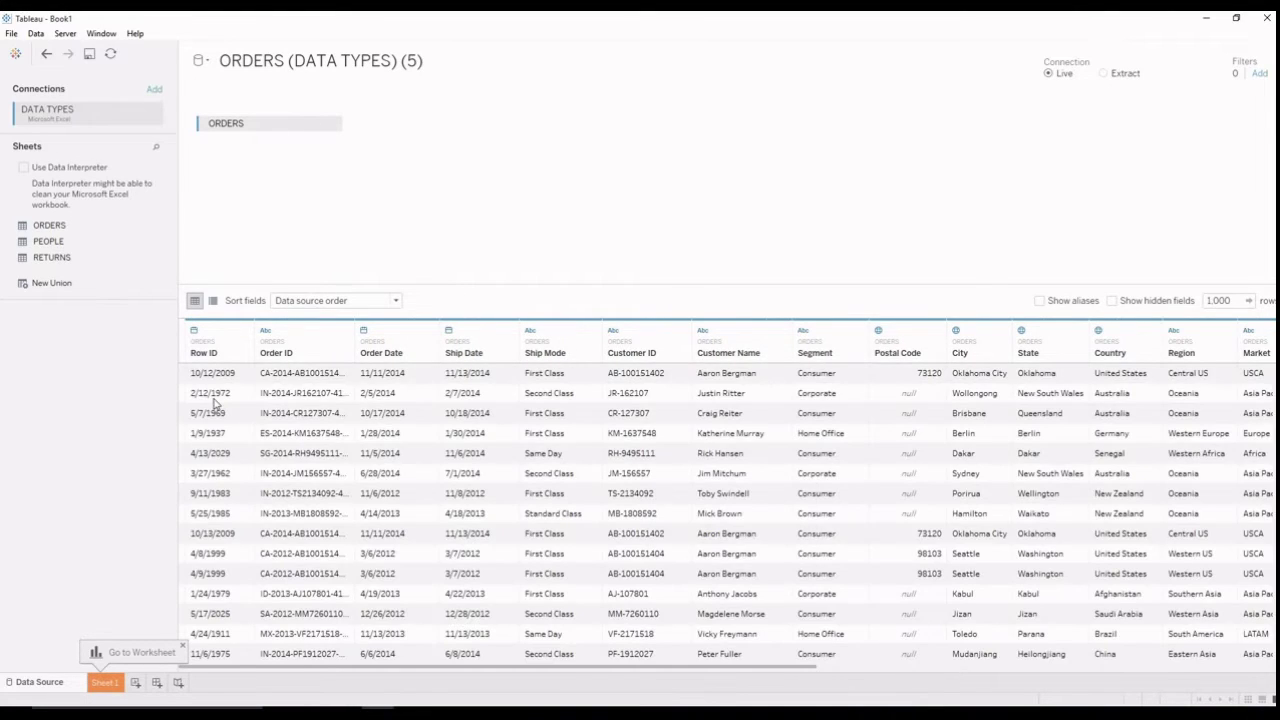
Step: Convert the Row ID column to the String data type, followed by Boolean
{"action": "left_click", "coordinate": [195, 333]}
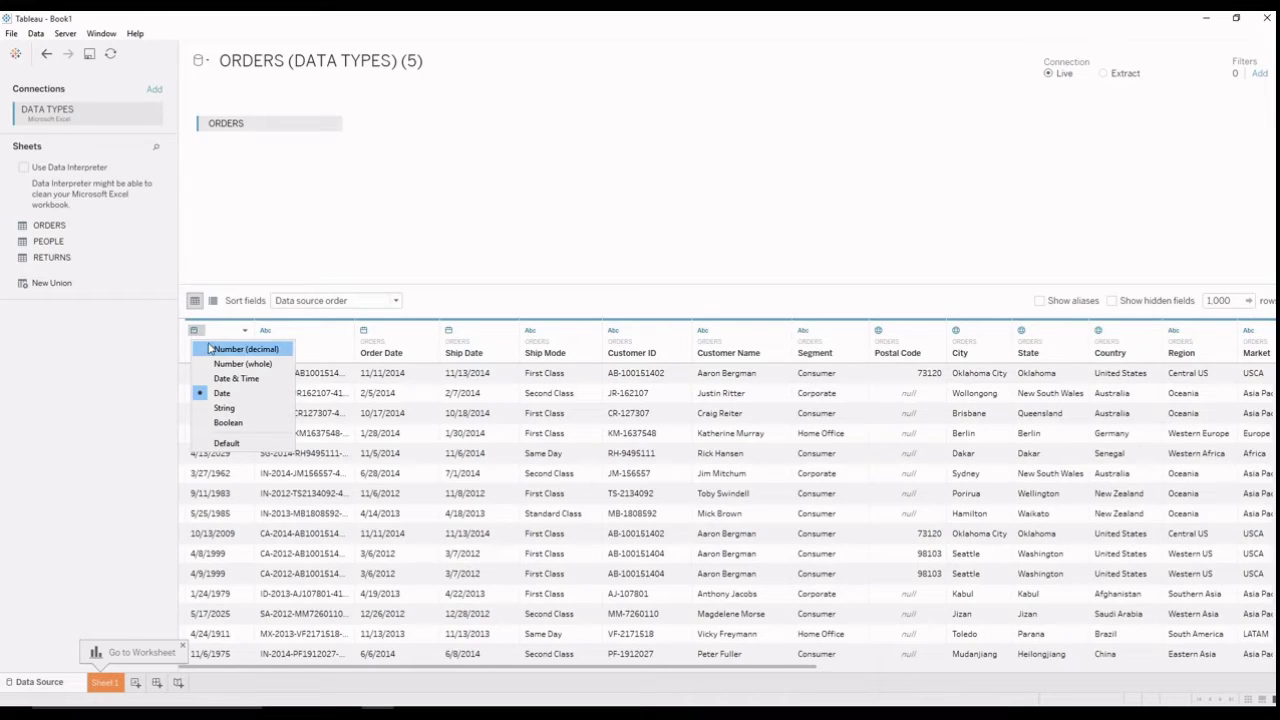
{"action": "left_click", "coordinate": [224, 408]}
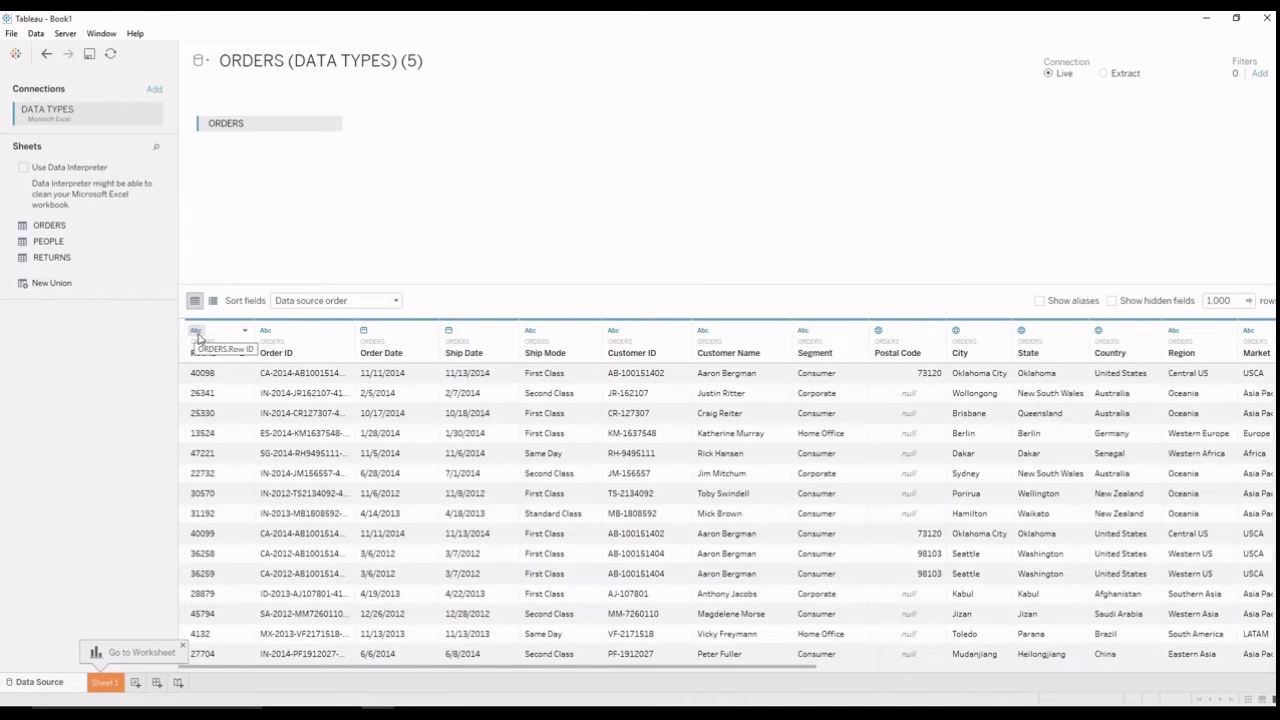
{"action": "left_click", "coordinate": [197, 334]}
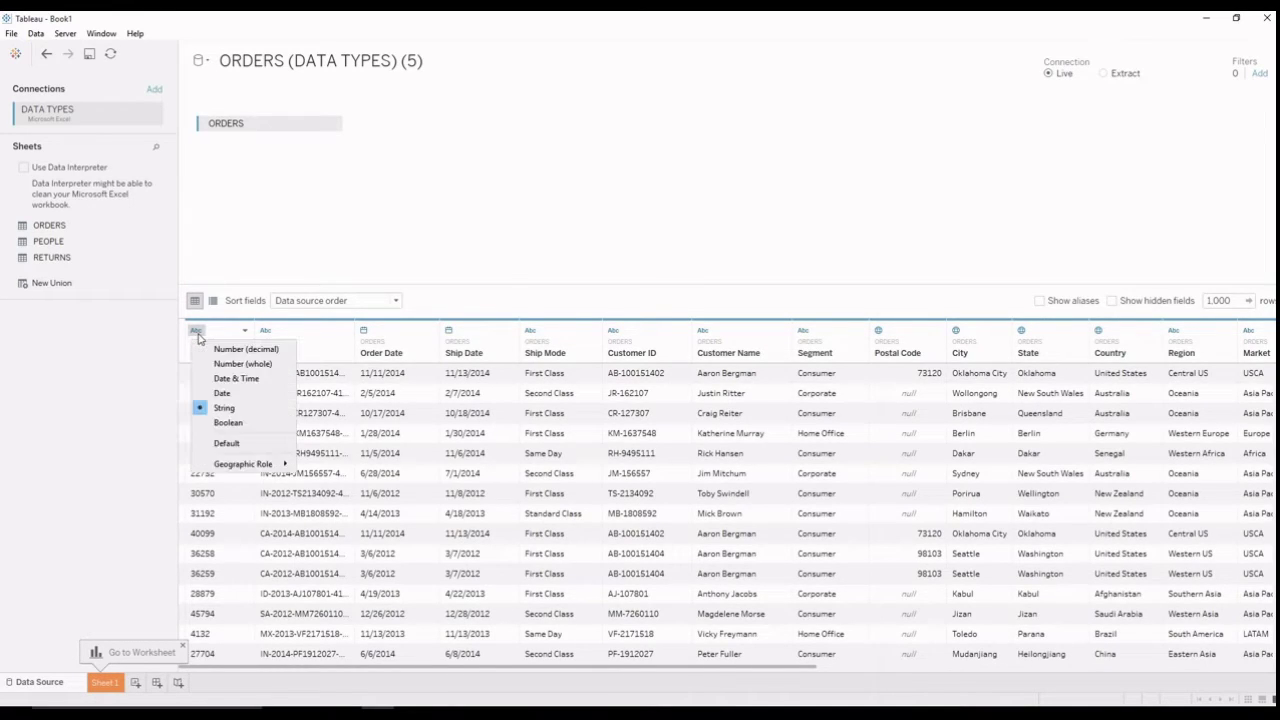
{"action": "left_click", "coordinate": [222, 423]}
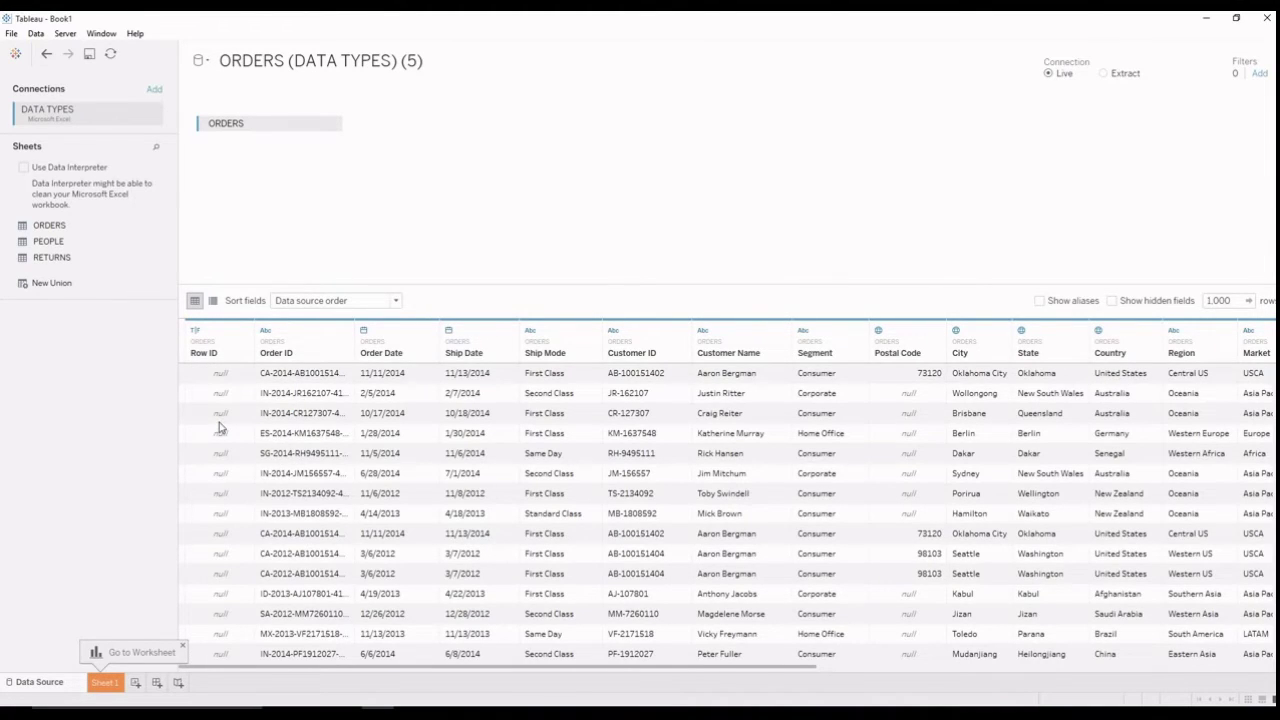
Step: Restore the Row ID column's data type to Number (whole) and review its available type options
{"action": "left_click", "coordinate": [197, 333]}
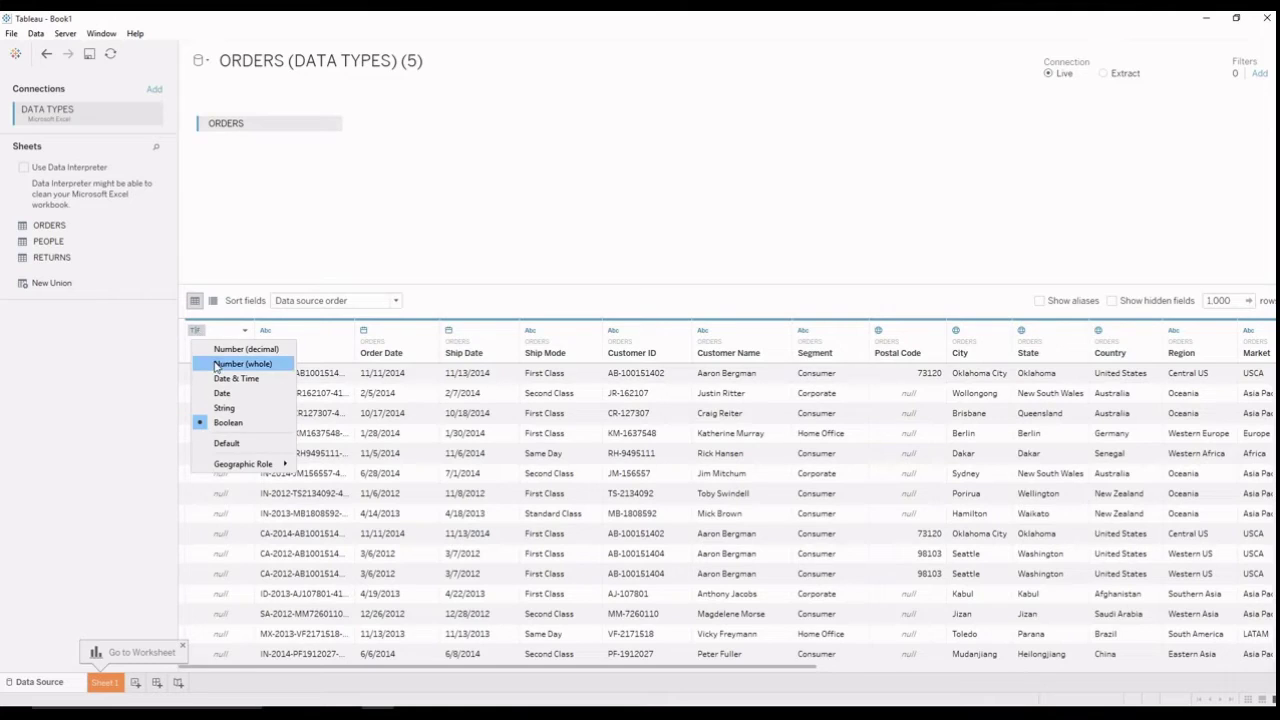
{"action": "left_click", "coordinate": [215, 366]}
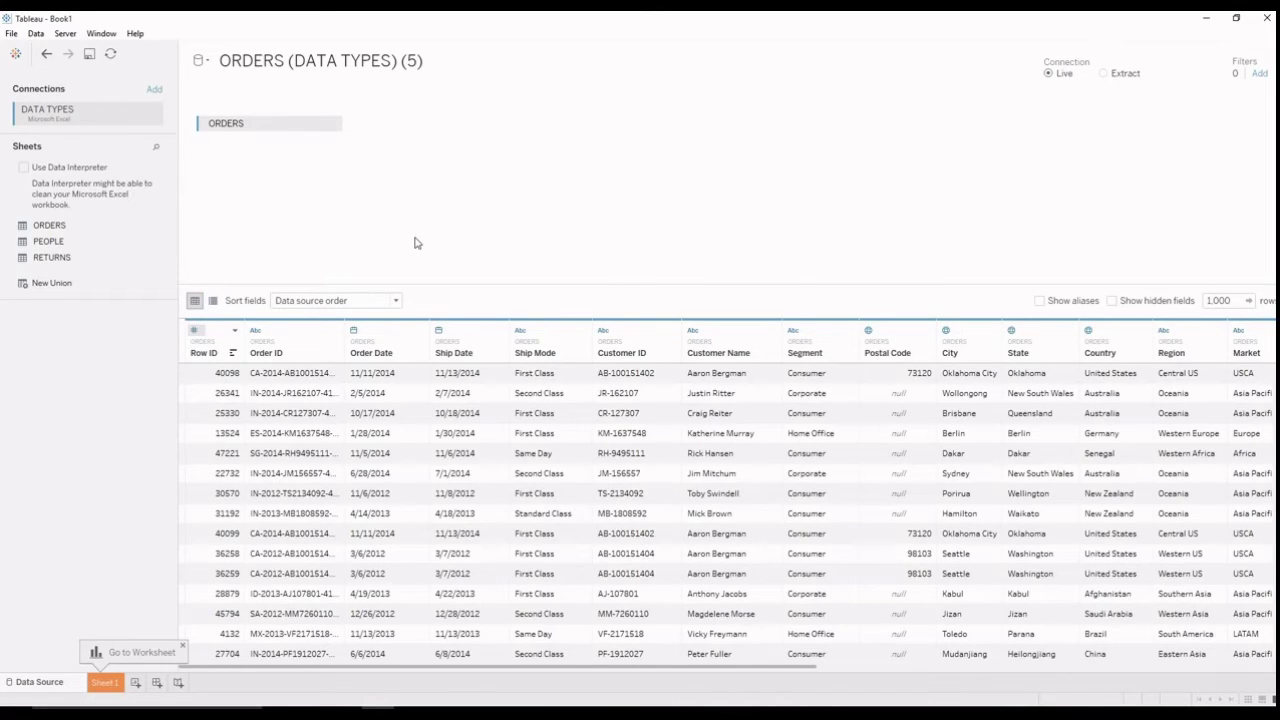
{"action": "left_click", "coordinate": [195, 332]}
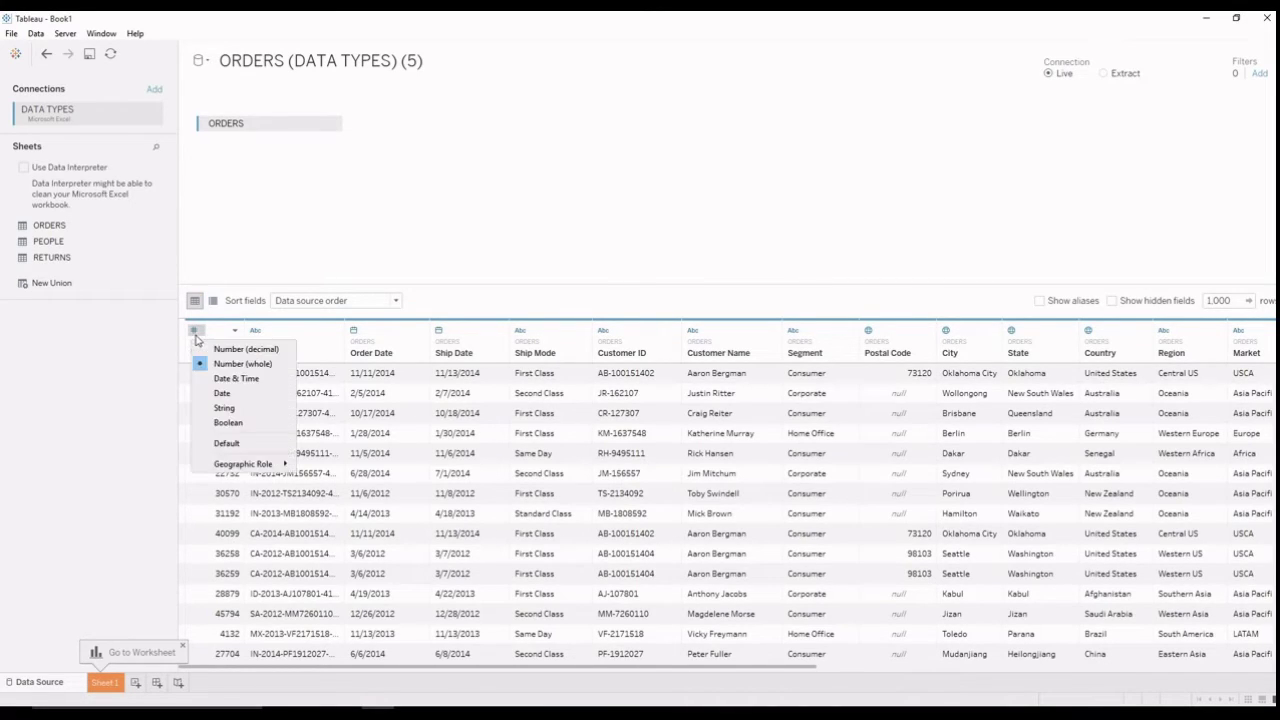
{"action": "left_click", "coordinate": [226, 422]}
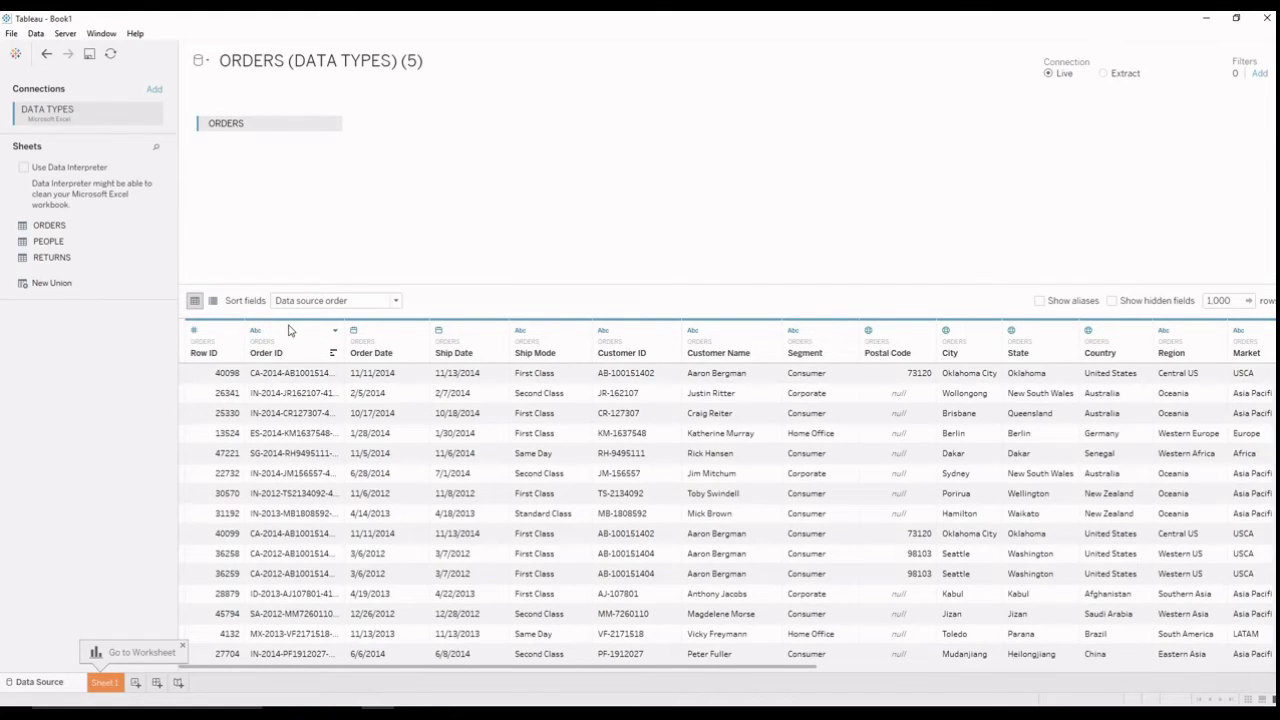
Step: Check which data type is assigned to the Order ID column and look at its first value
{"action": "left_click", "coordinate": [257, 333]}
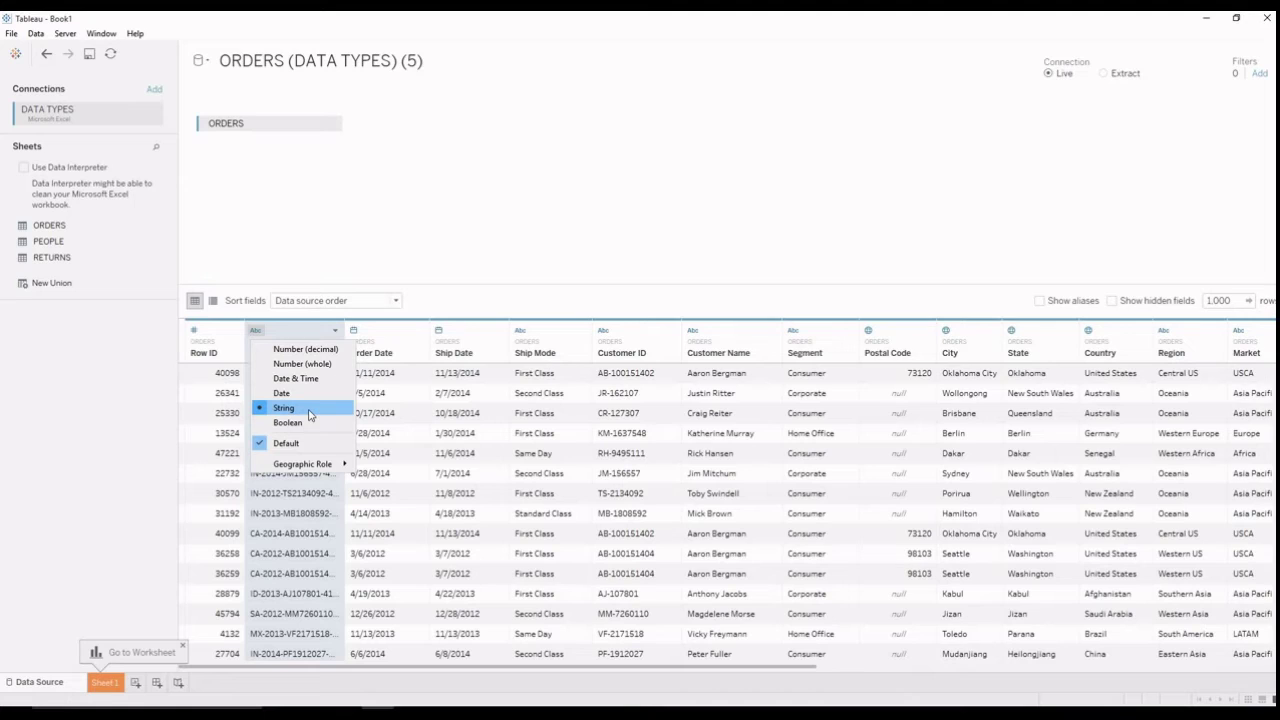
{"action": "left_click", "coordinate": [306, 495]}
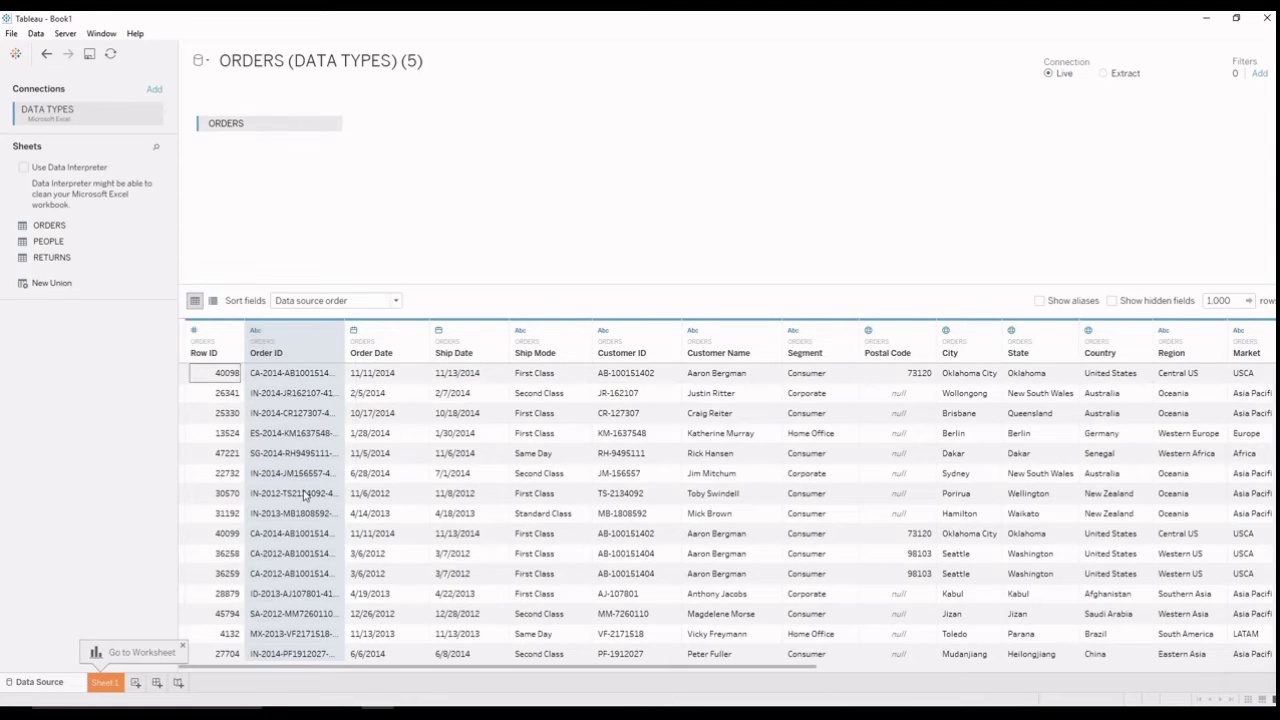
{"action": "left_click", "coordinate": [275, 378]}
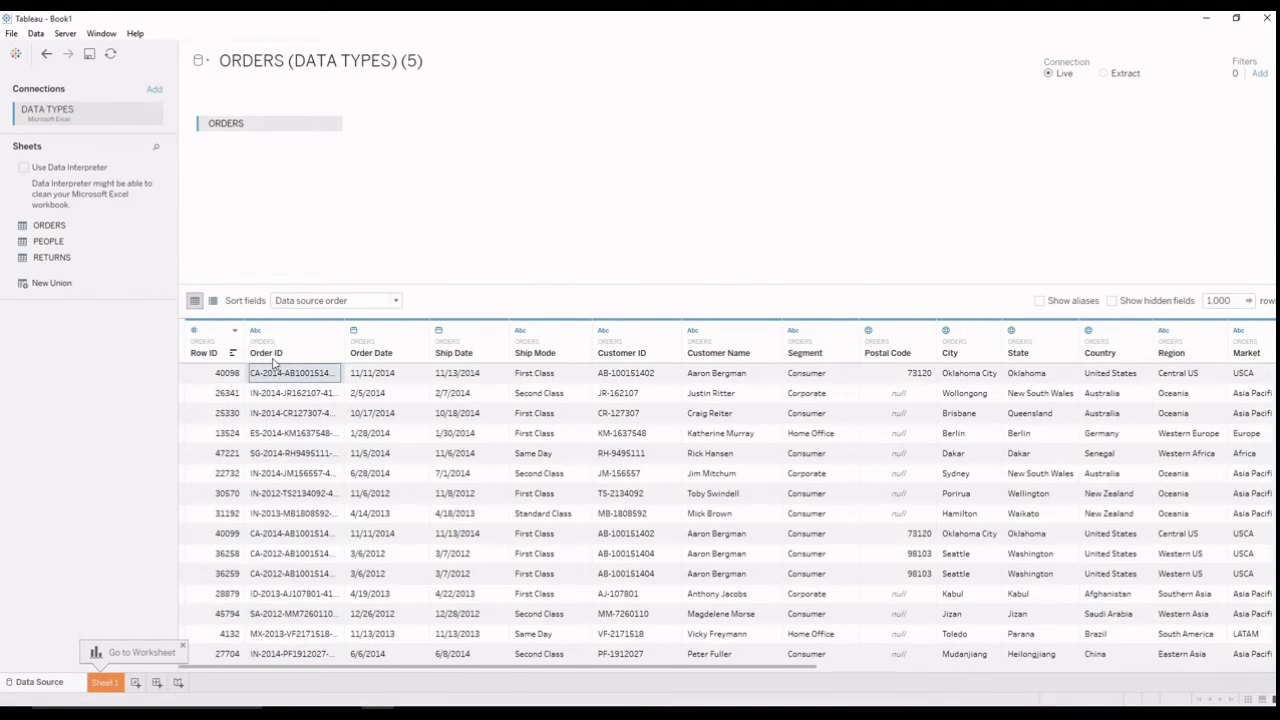
Step: Change the Order ID column's data type to Number (decimal), followed by Number (whole)
{"action": "left_click", "coordinate": [257, 331]}
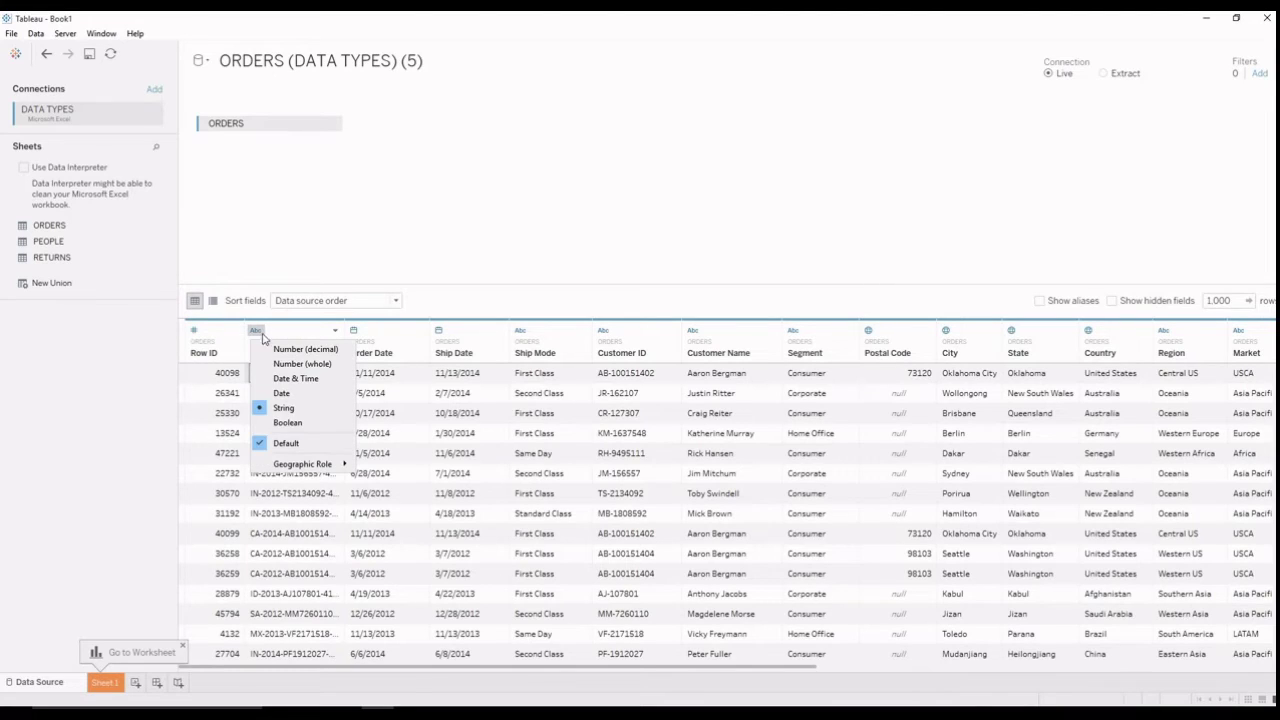
{"action": "left_click", "coordinate": [287, 349]}
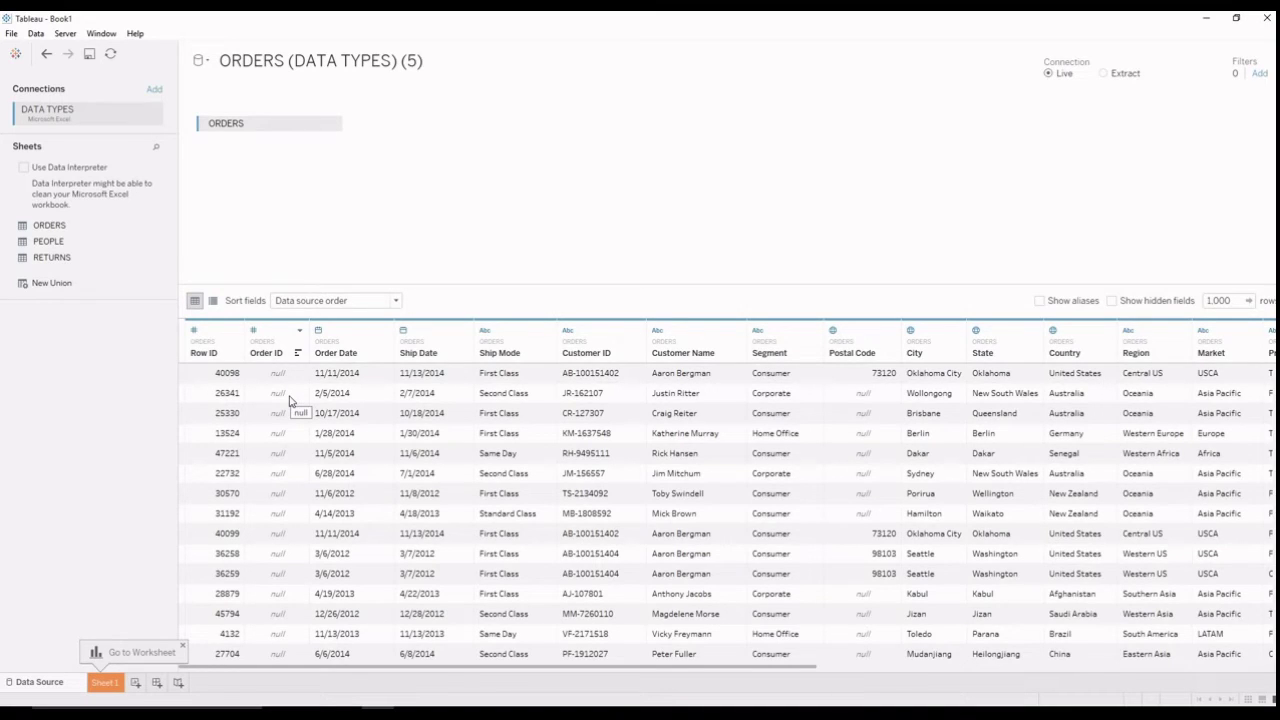
{"action": "left_click", "coordinate": [254, 330]}
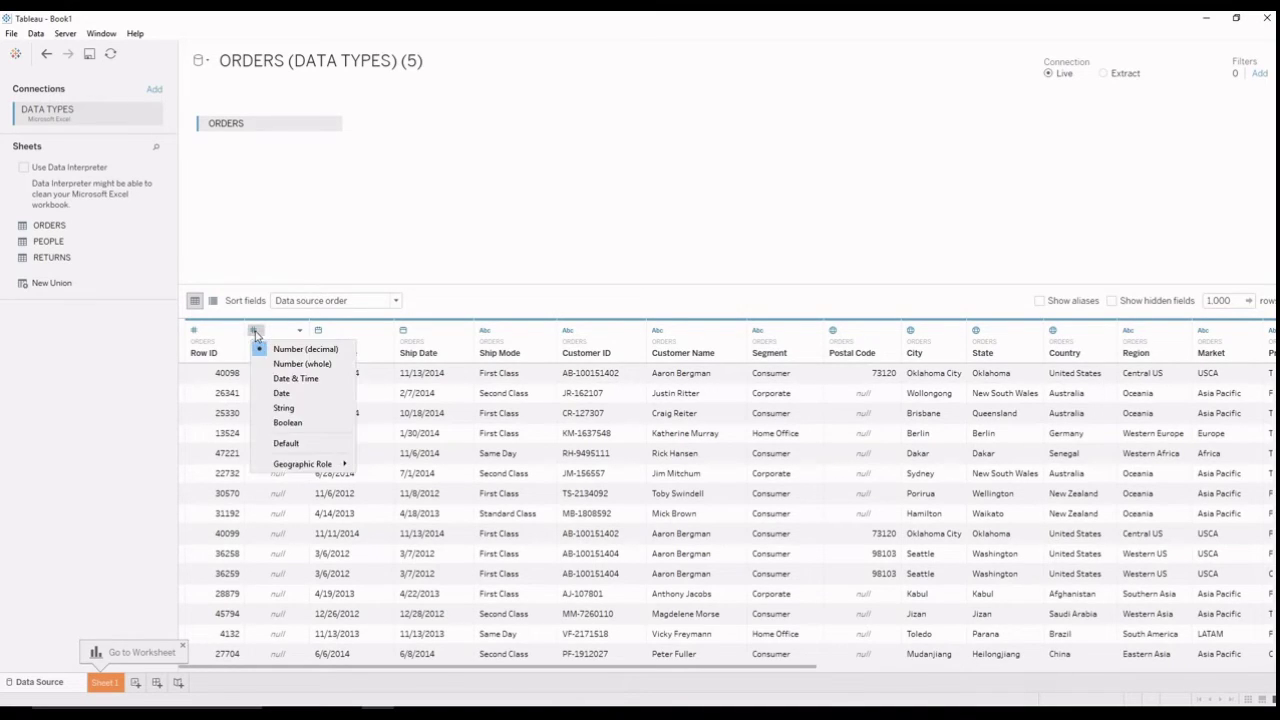
{"action": "left_click", "coordinate": [278, 364]}
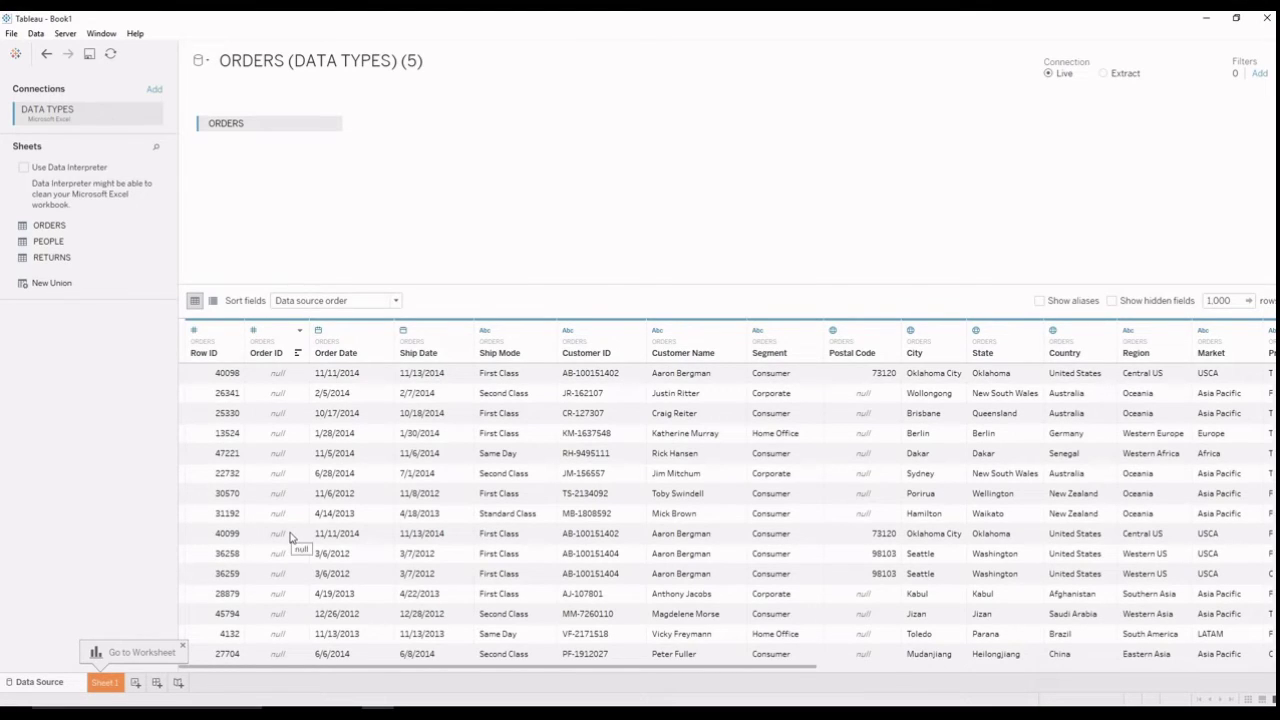
Step: Set the Order ID column's data type to Date & Time, followed by Date
{"action": "left_click", "coordinate": [254, 330]}
{"action": "left_click", "coordinate": [277, 379]}
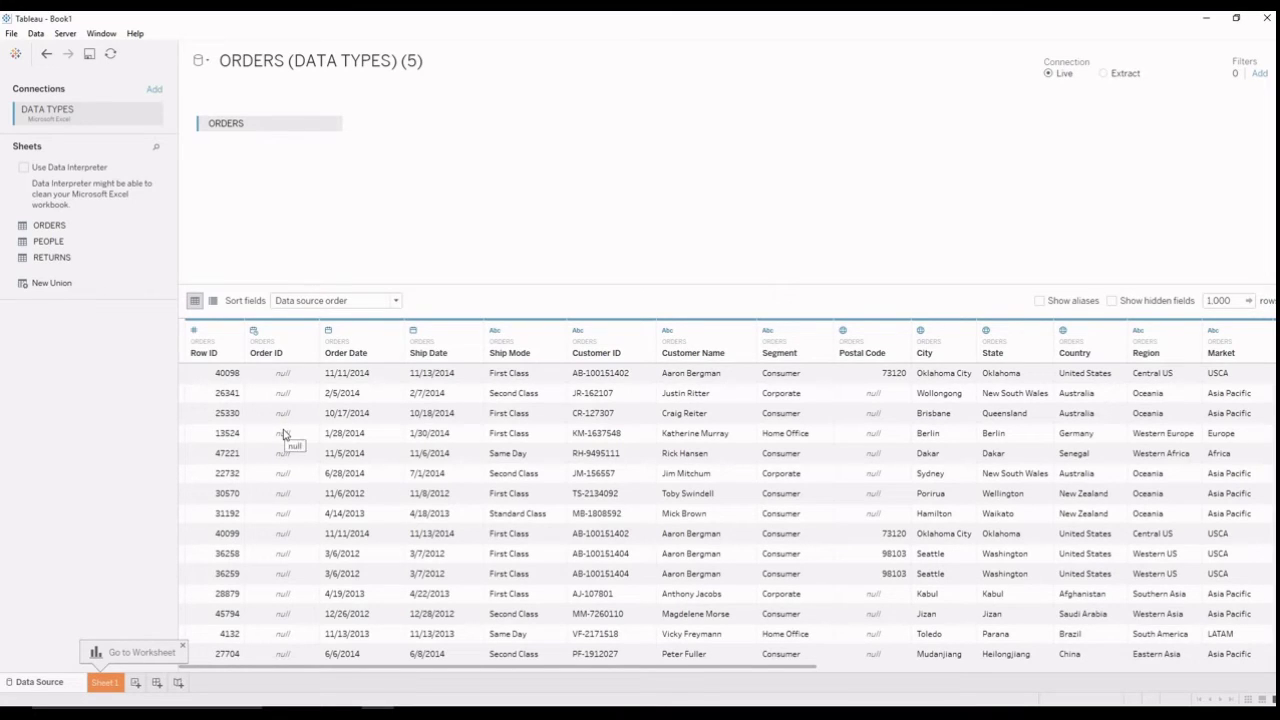
{"action": "left_click", "coordinate": [255, 332]}
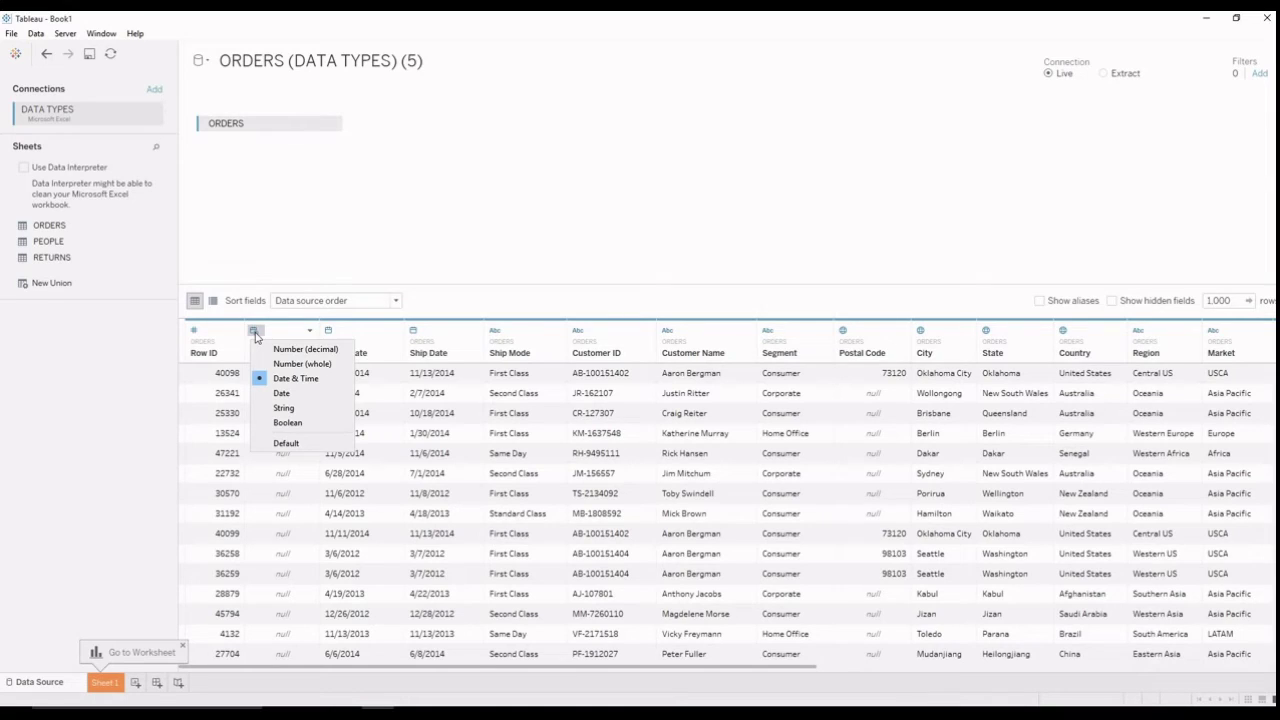
{"action": "left_click", "coordinate": [276, 394]}
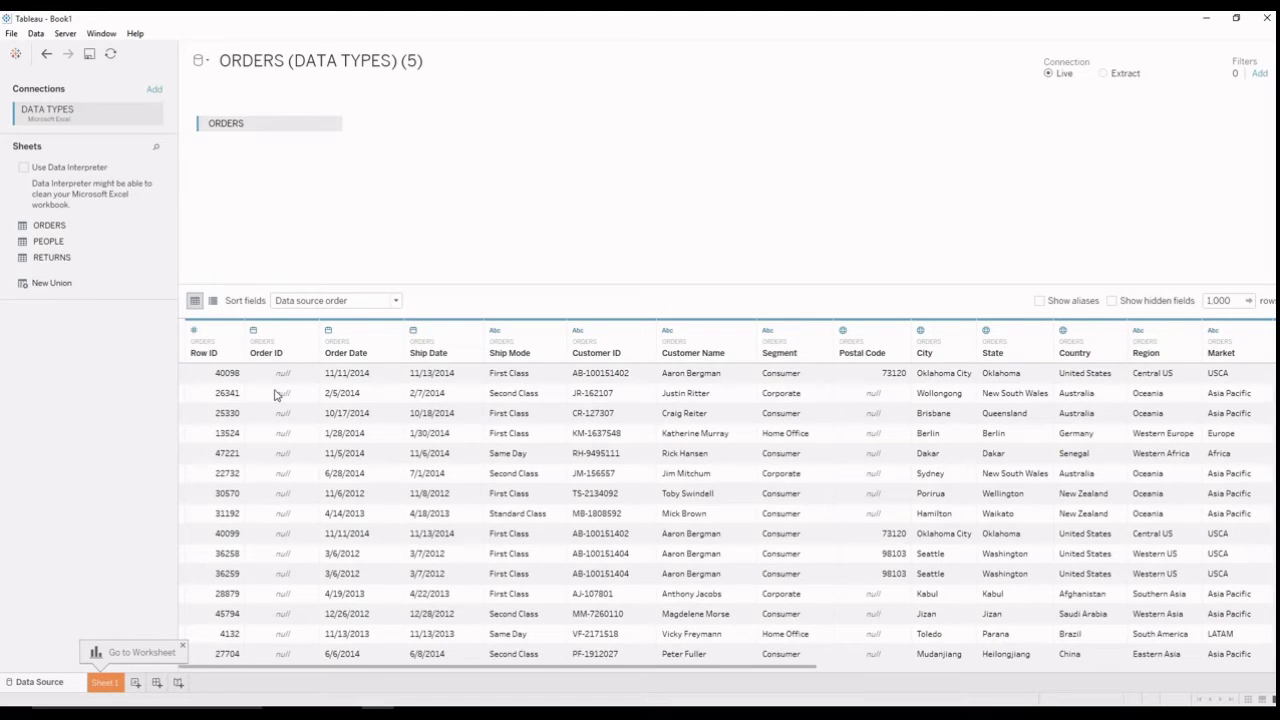
Step: Switch the Order ID column's data type to String, try Boolean, and end on String
{"action": "left_click", "coordinate": [254, 331]}
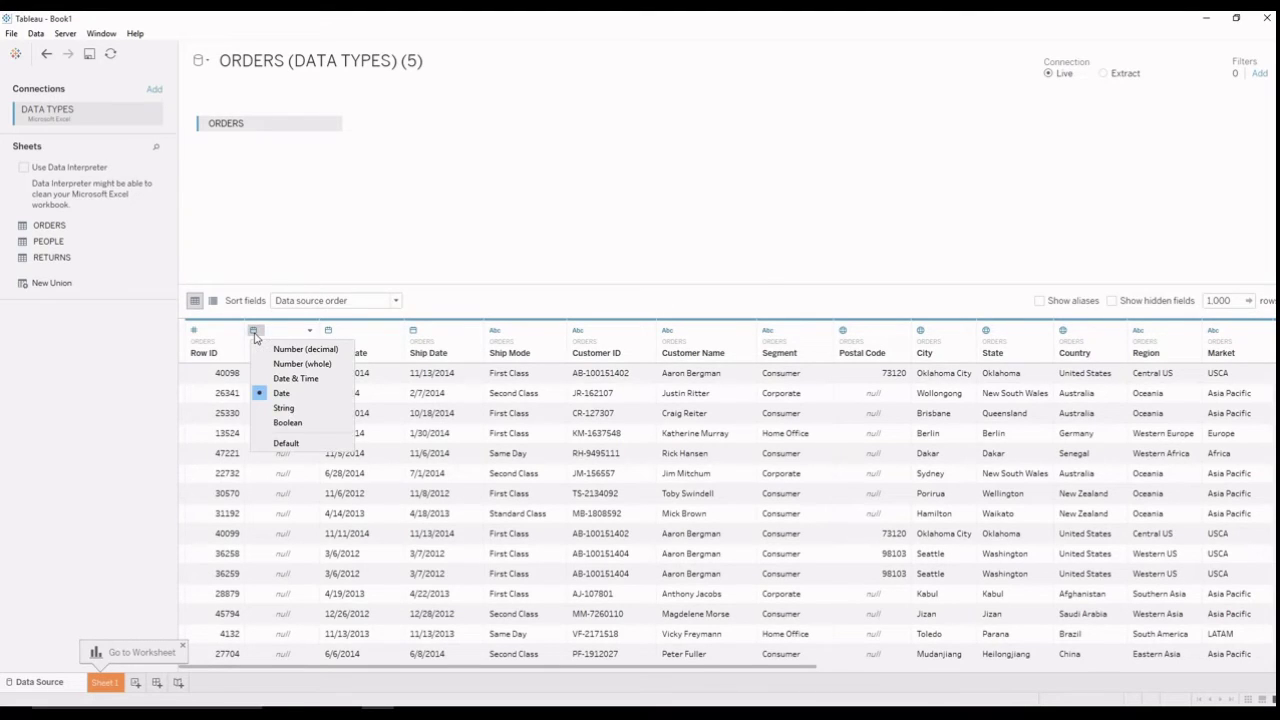
{"action": "left_click", "coordinate": [281, 408]}
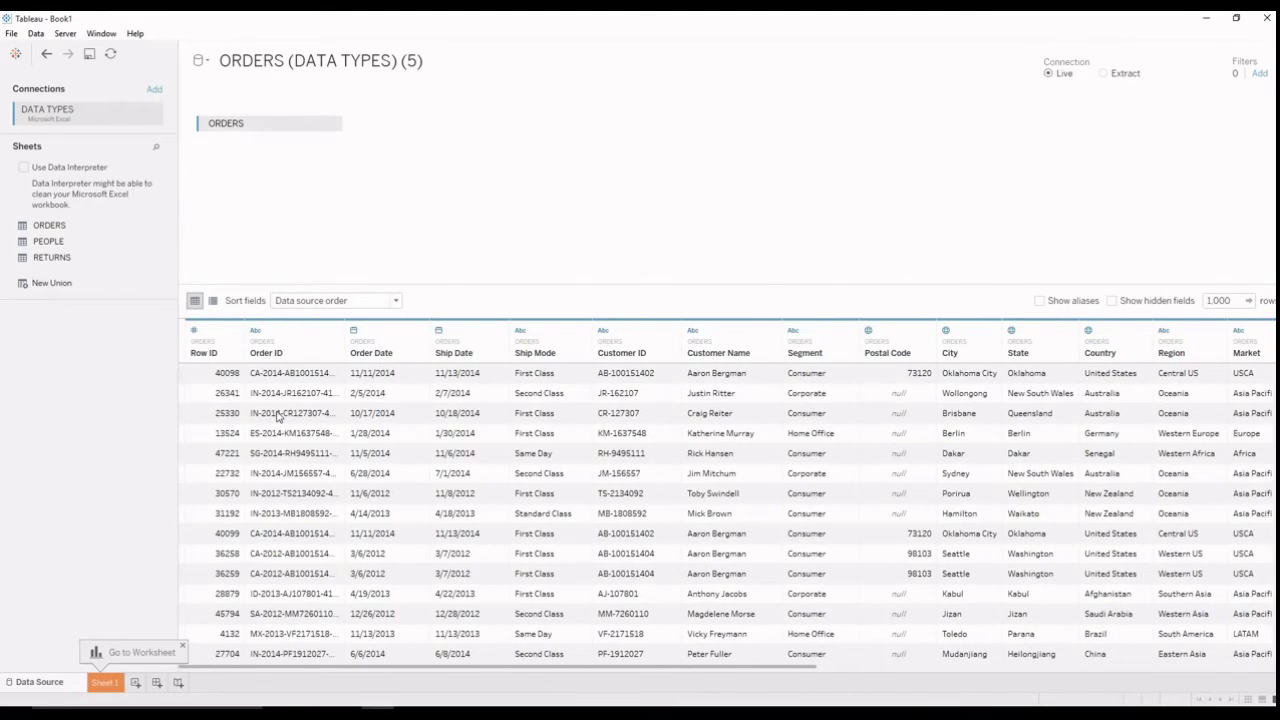
{"action": "left_click", "coordinate": [256, 331]}
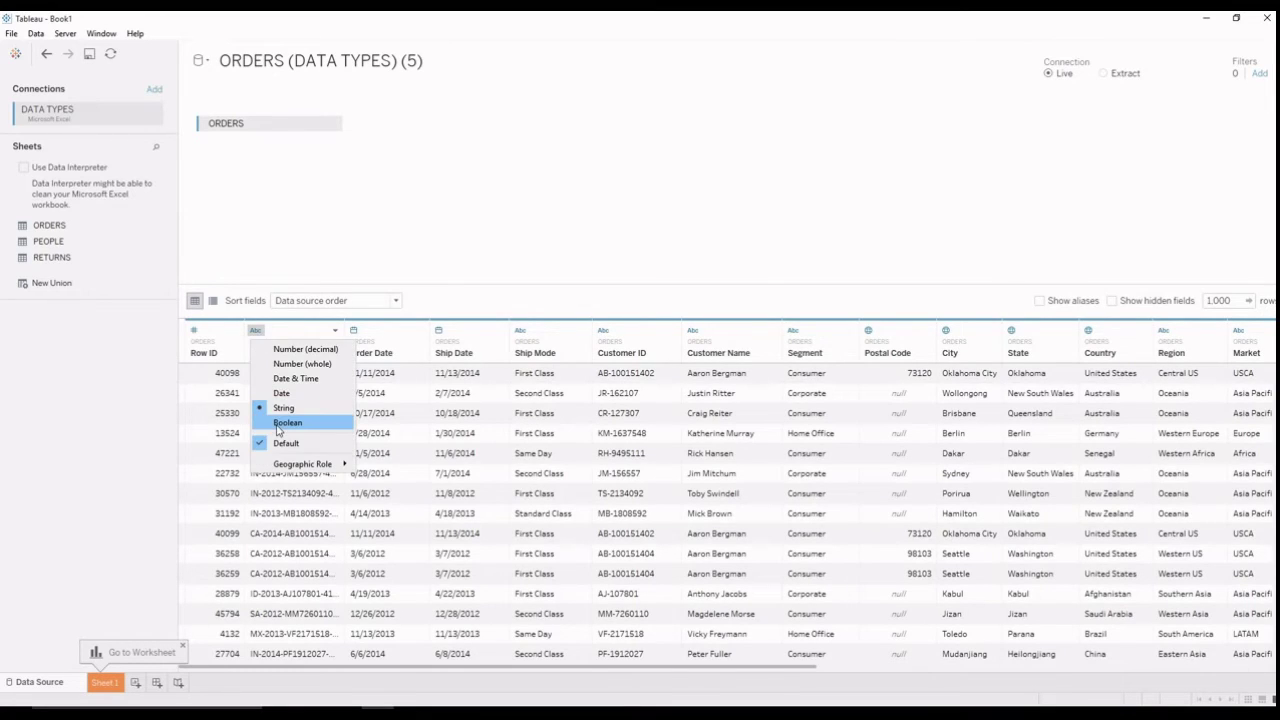
{"action": "left_click", "coordinate": [279, 424]}
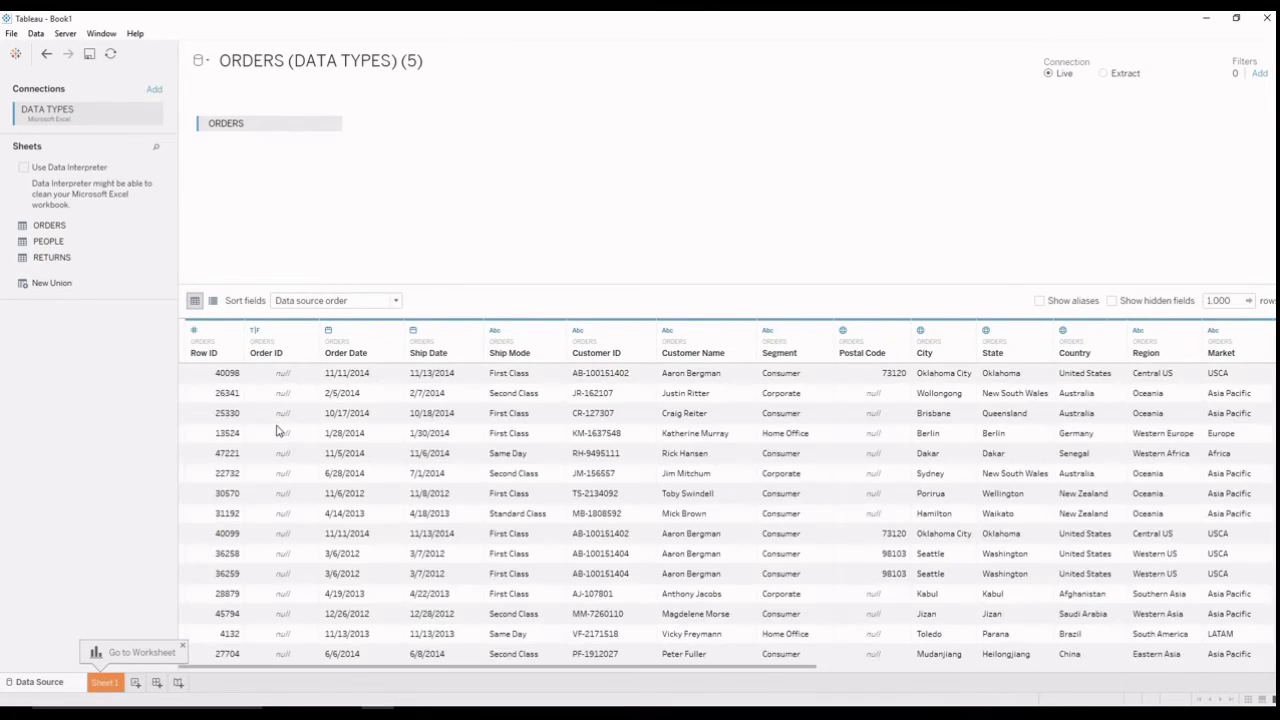
{"action": "left_click", "coordinate": [255, 331]}
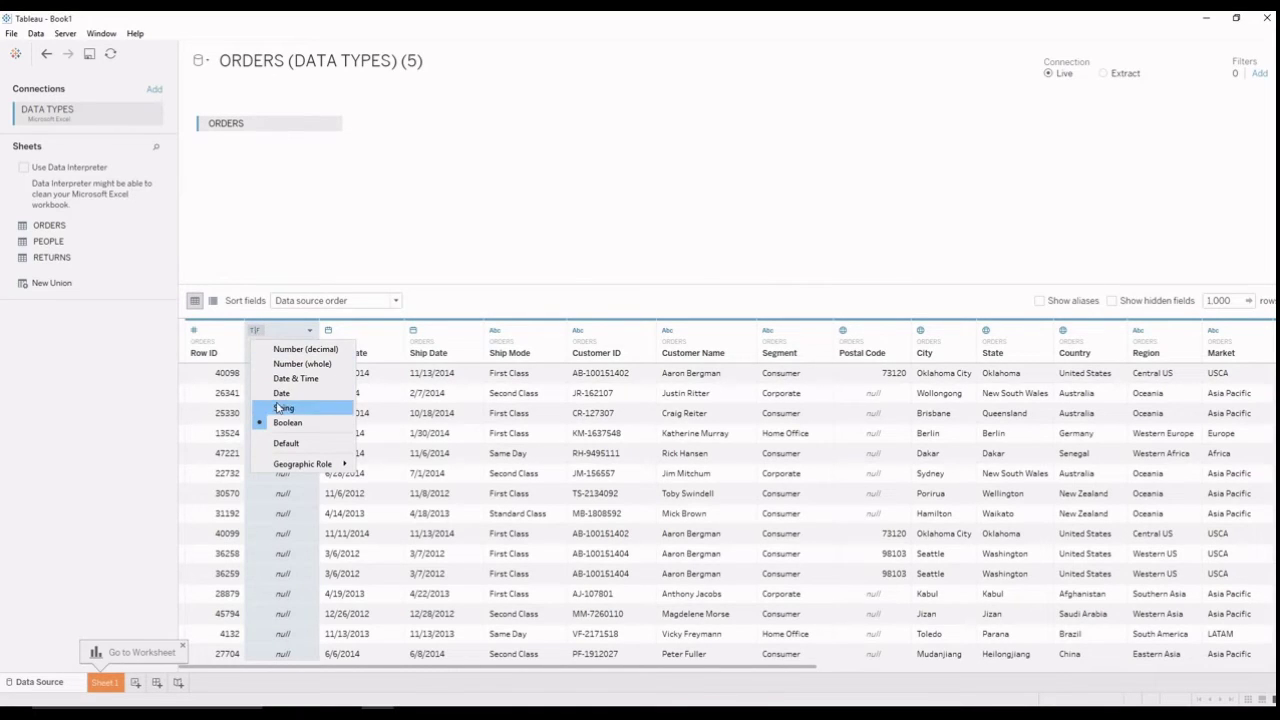
{"action": "left_click", "coordinate": [283, 408]}
Step: Compare the data type options assigned to the Row ID and Order ID columns
{"action": "left_click", "coordinate": [197, 334]}
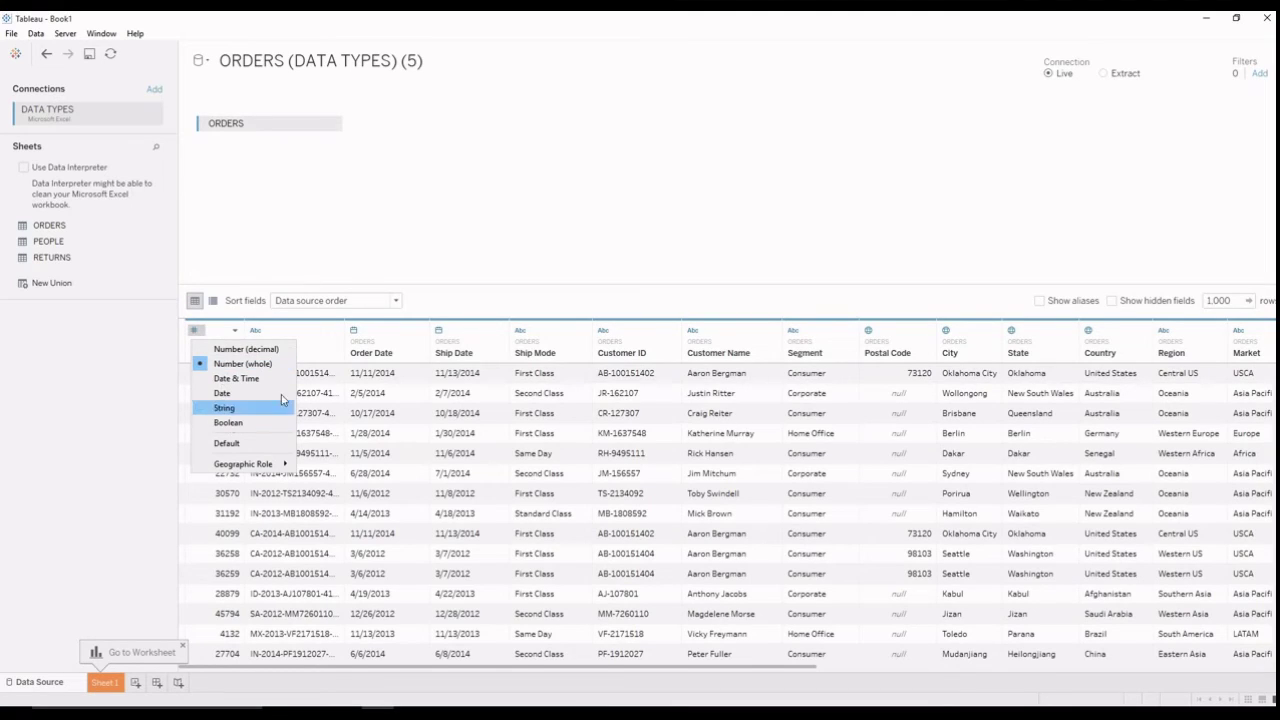
{"action": "left_click", "coordinate": [324, 348]}
{"action": "left_click", "coordinate": [255, 331]}
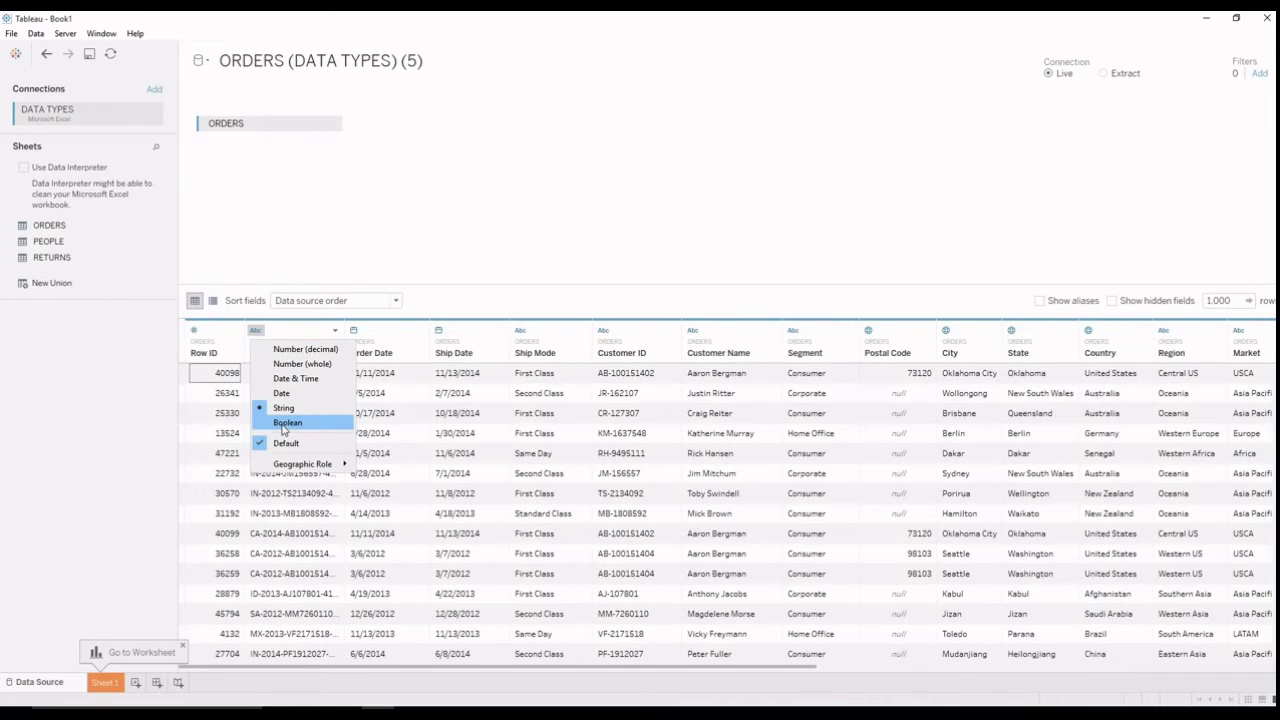
{"action": "left_click", "coordinate": [322, 246]}
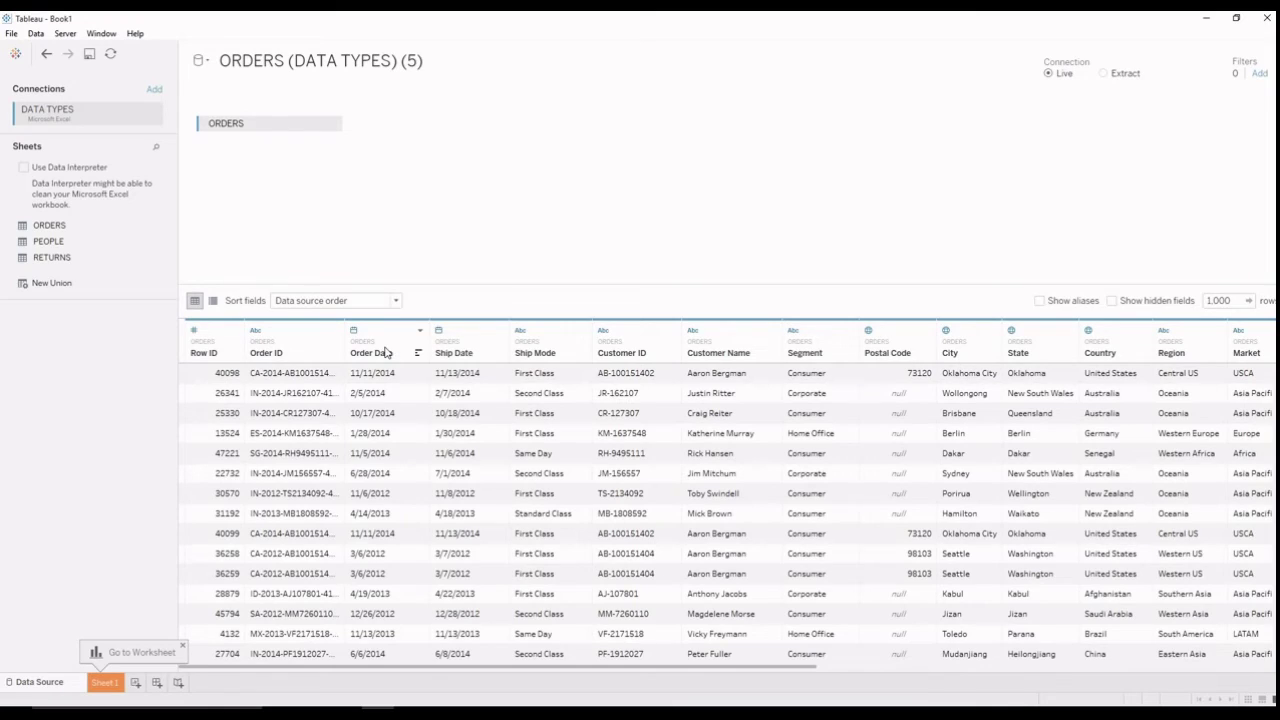
Step: Examine which data type the Order Date column has and which other types are available for it
{"action": "left_click", "coordinate": [386, 352]}
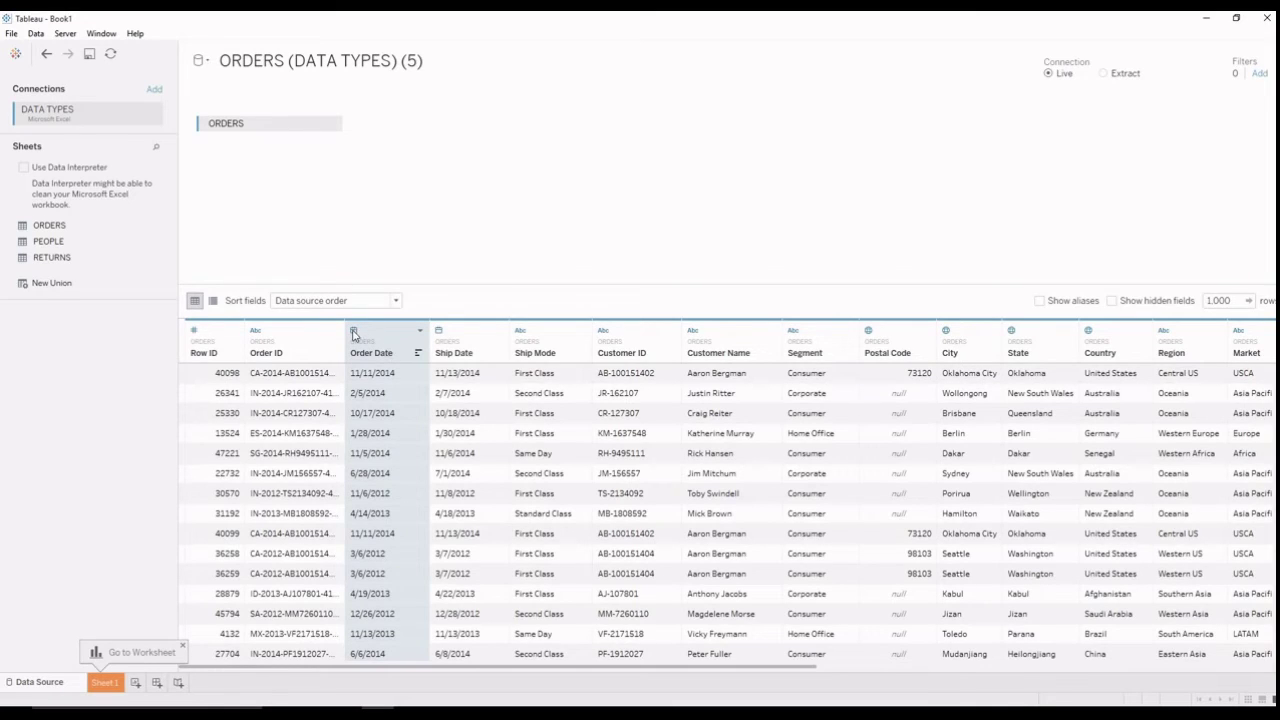
{"action": "left_click", "coordinate": [353, 332]}
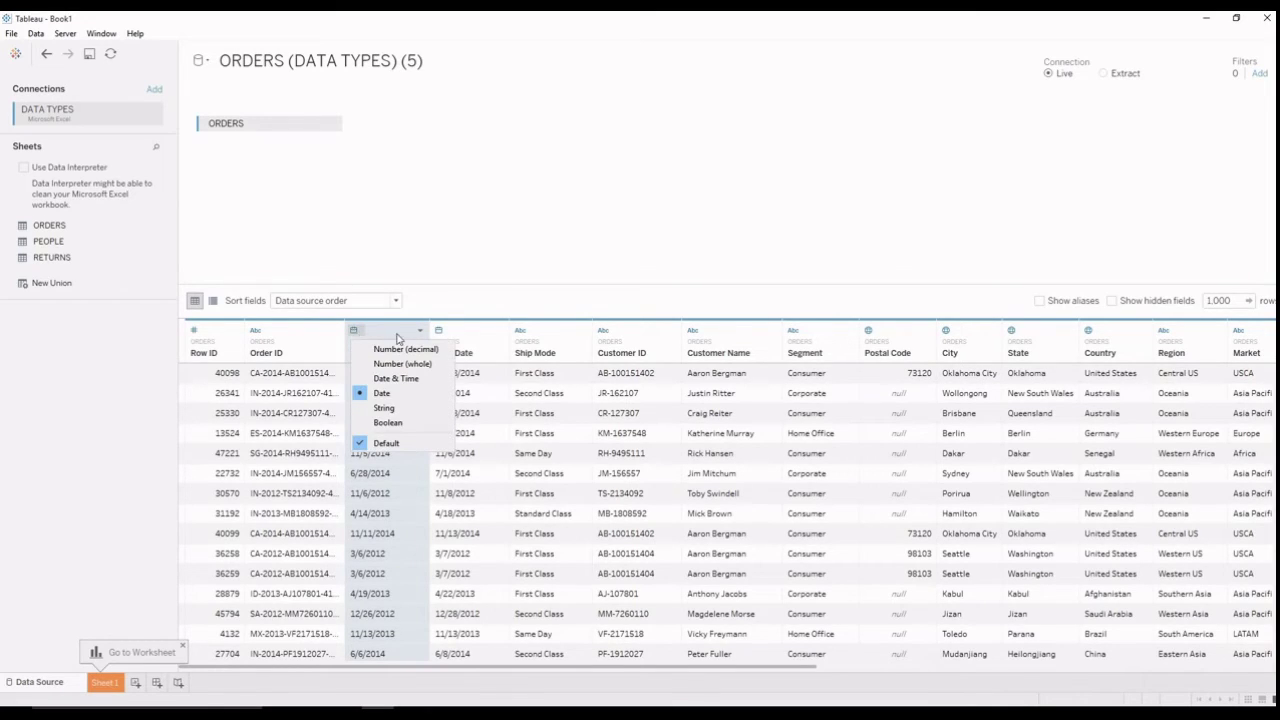
{"action": "left_click", "coordinate": [353, 332]}
{"action": "left_click", "coordinate": [353, 332]}
{"action": "left_click", "coordinate": [505, 247]}
{"action": "left_click", "coordinate": [450, 282]}
{"action": "left_click", "coordinate": [377, 362]}
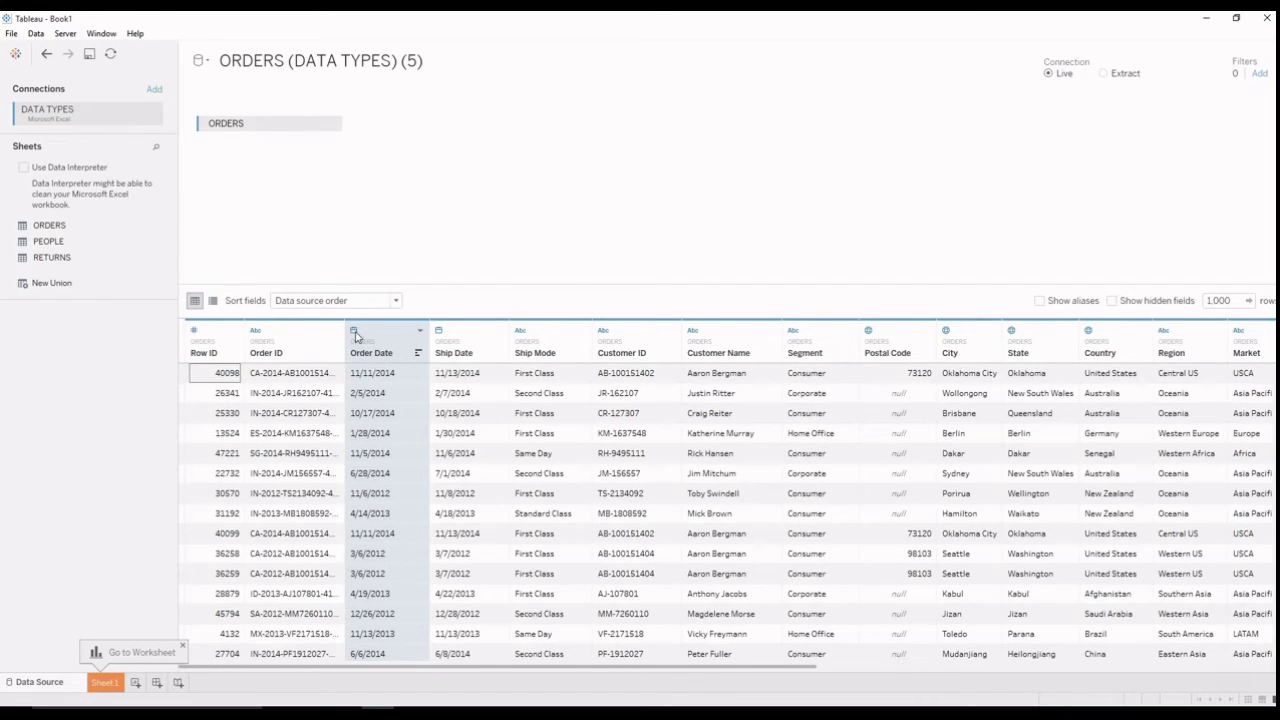
{"action": "left_click", "coordinate": [354, 332]}
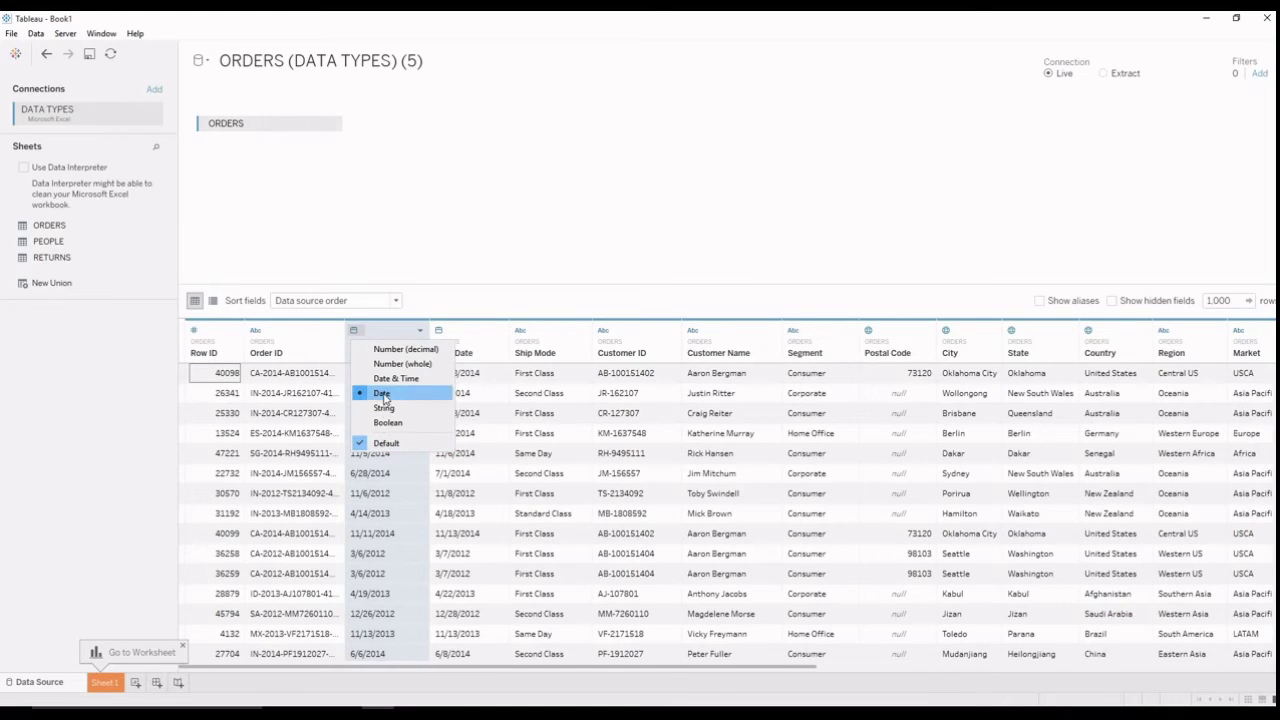
{"action": "left_click", "coordinate": [379, 526]}
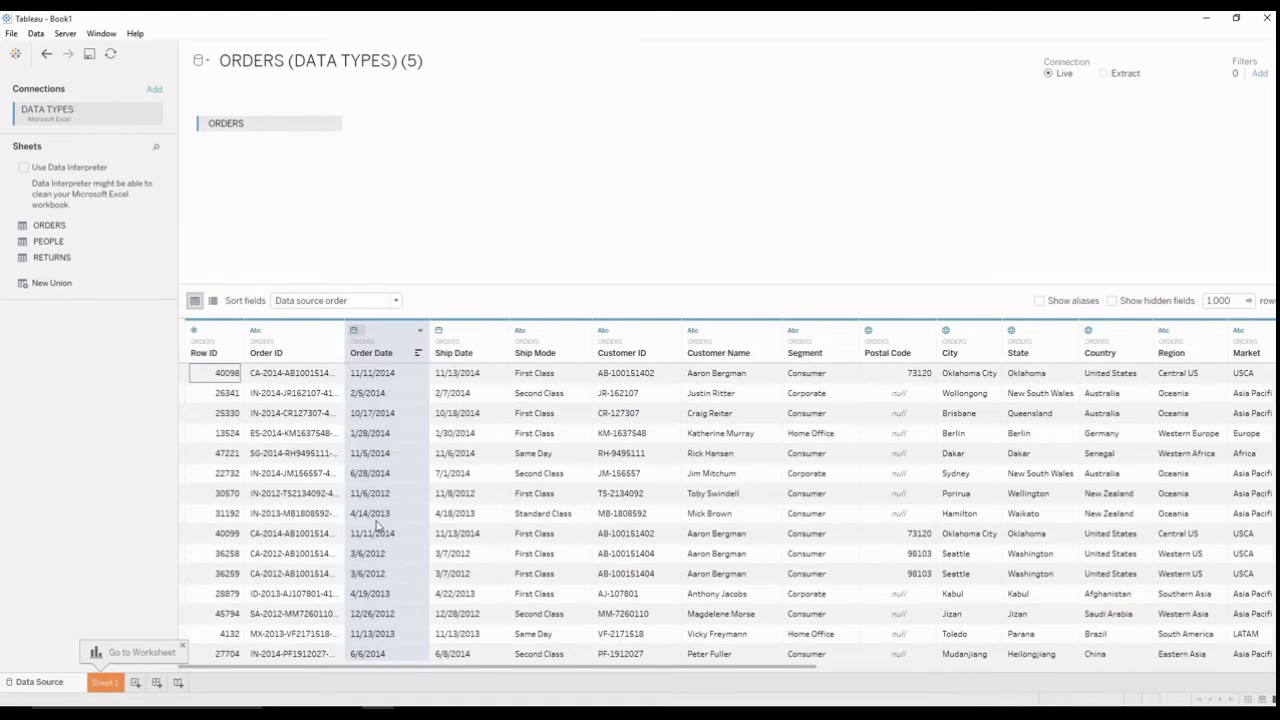
{"action": "left_click", "coordinate": [355, 331]}
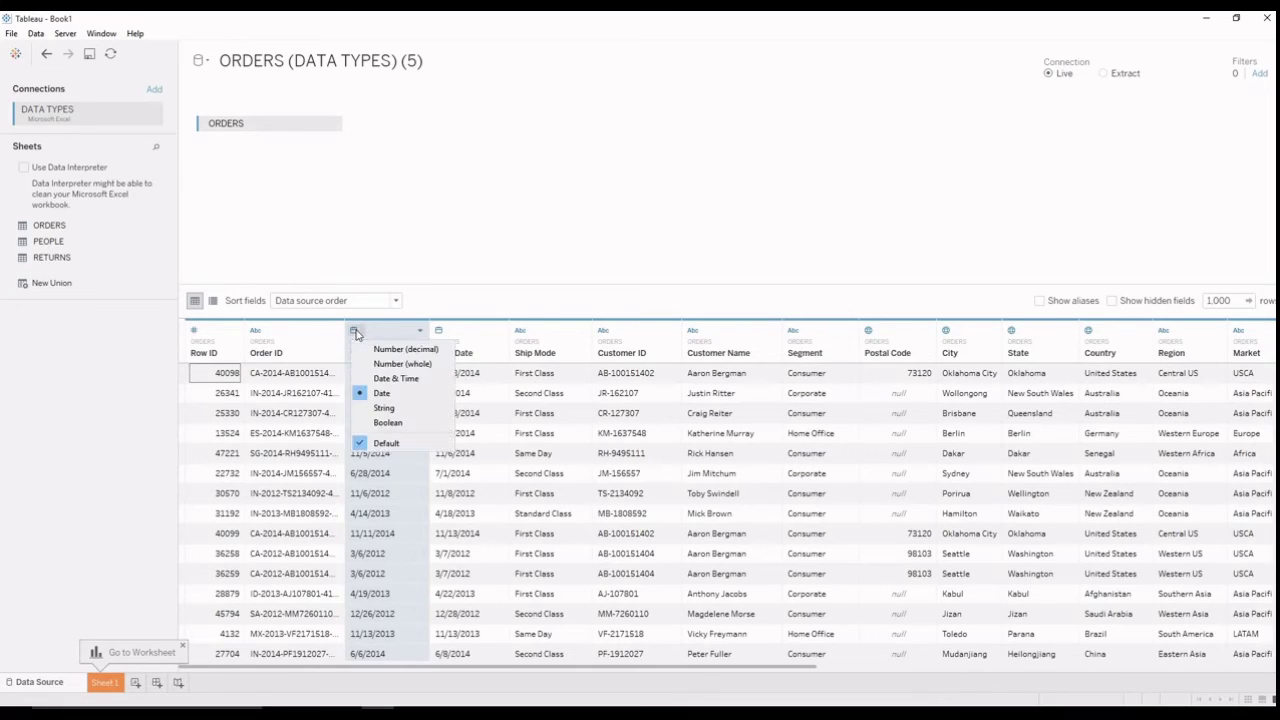
{"action": "left_click", "coordinate": [395, 337]}
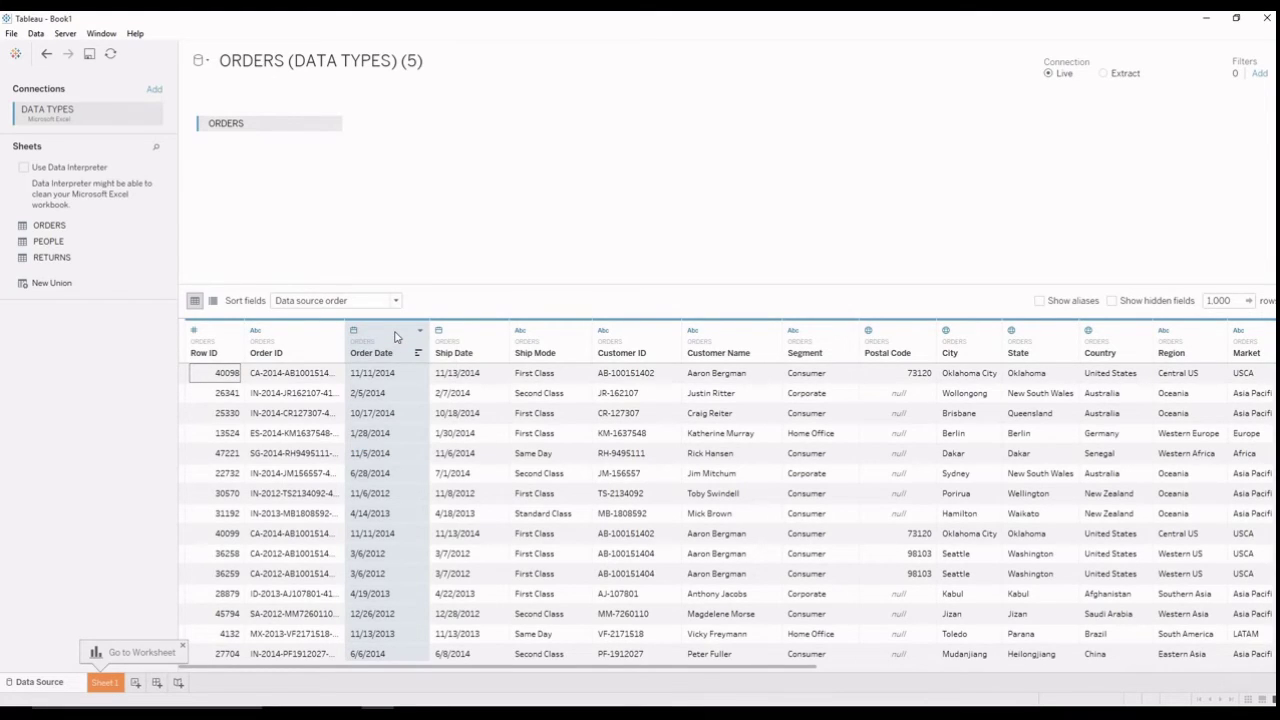
Step: Change the Order Date column's data type to Number (decimal), inspect its first value, and switch it to Number (whole)
{"action": "left_click", "coordinate": [355, 333]}
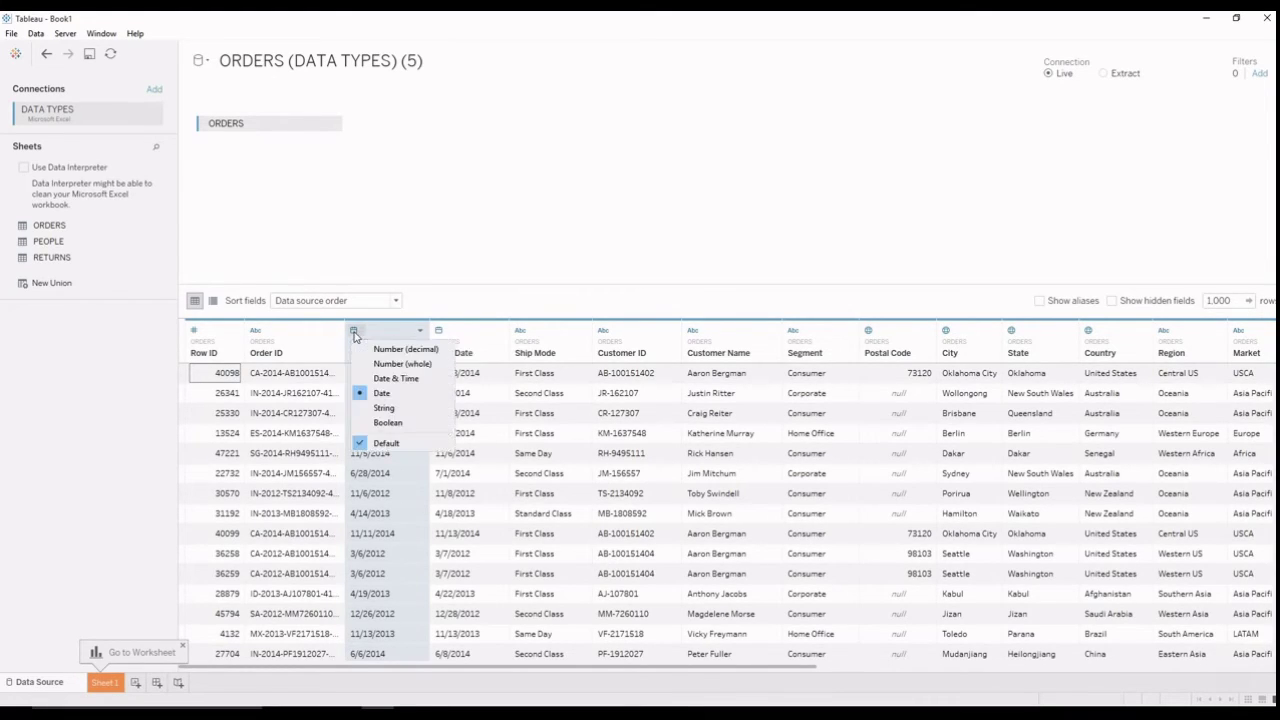
{"action": "left_click", "coordinate": [370, 349]}
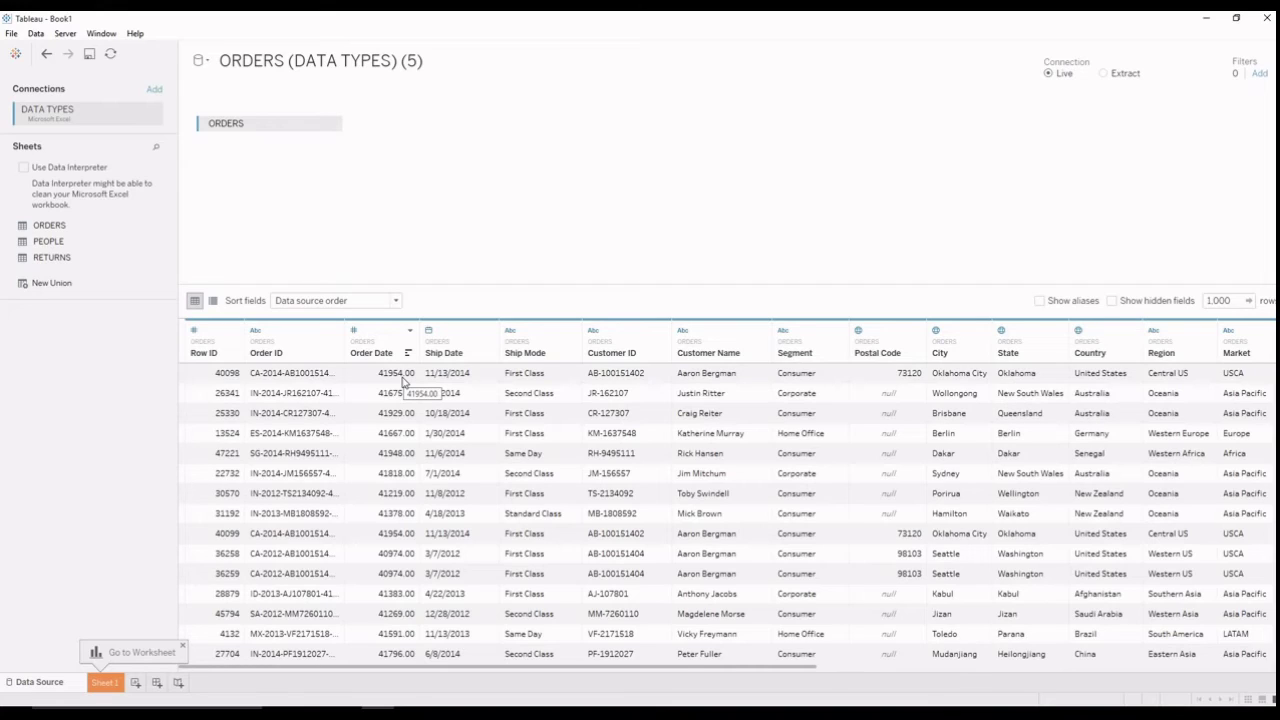
{"action": "left_click", "coordinate": [404, 379]}
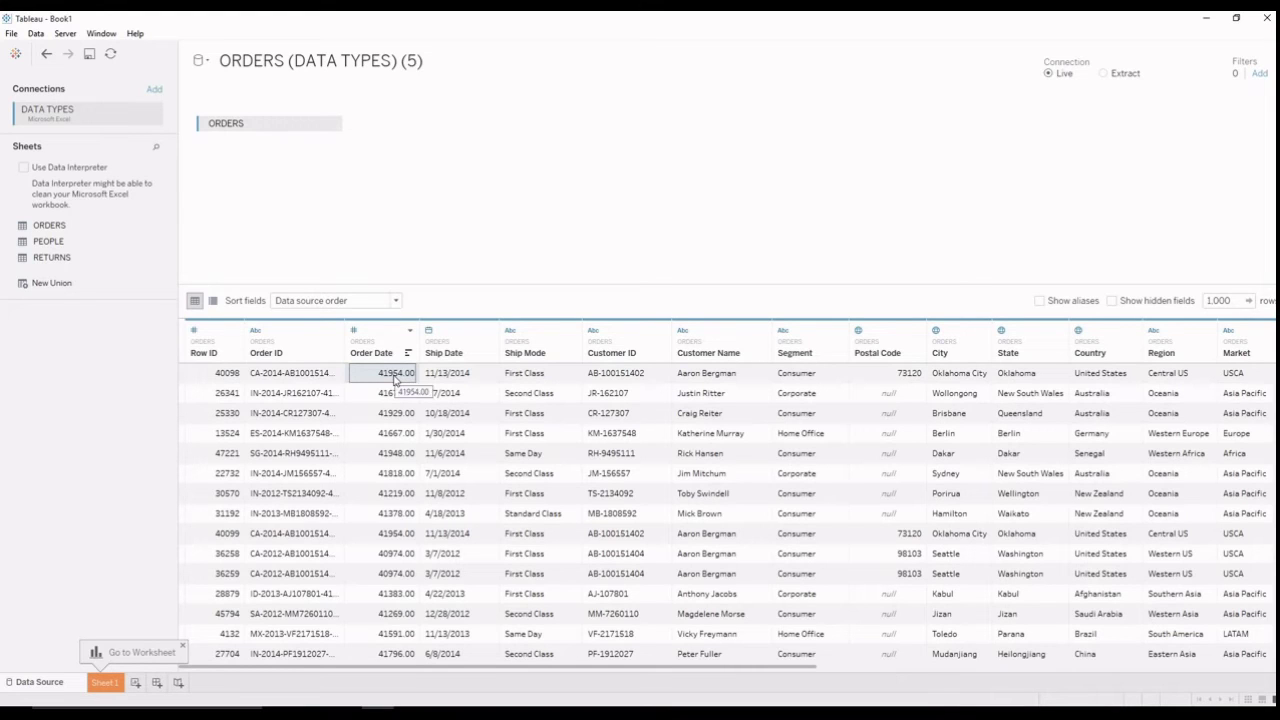
{"action": "left_click", "coordinate": [354, 331]}
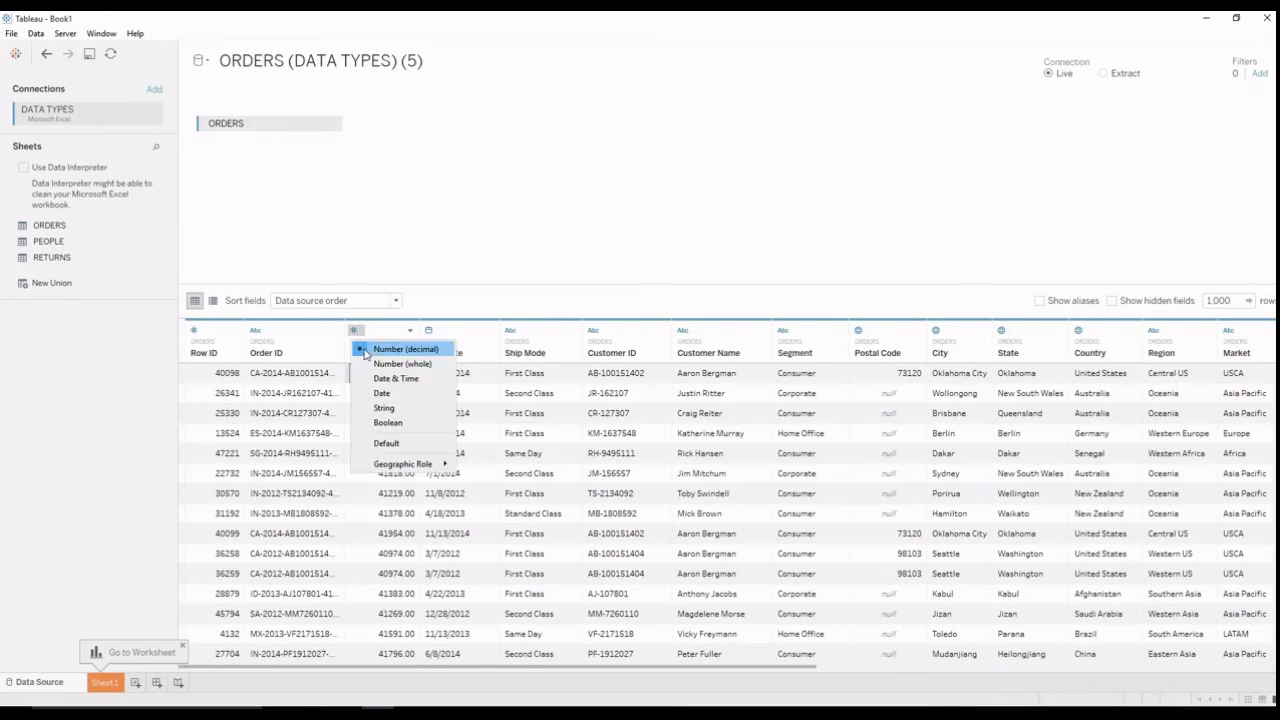
{"action": "left_click", "coordinate": [370, 366]}
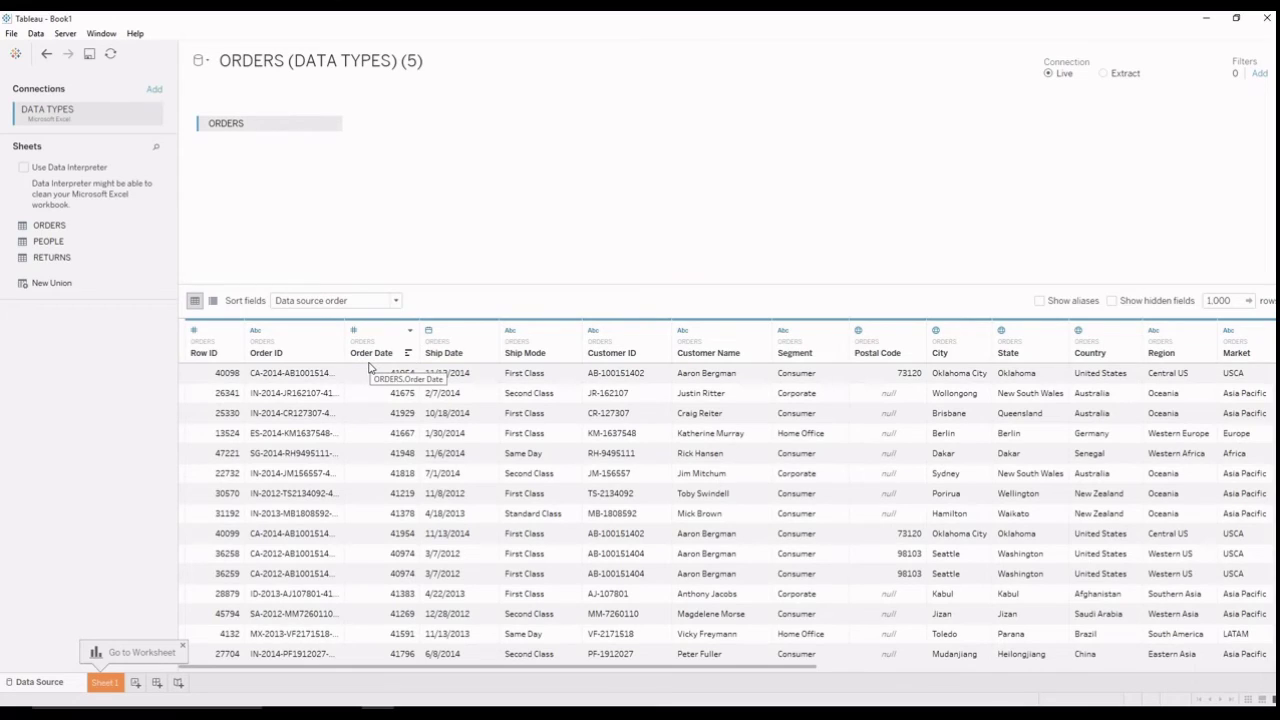
Step: Return the Order Date column's data type to Date, followed by Number (decimal)
{"action": "left_click", "coordinate": [356, 331]}
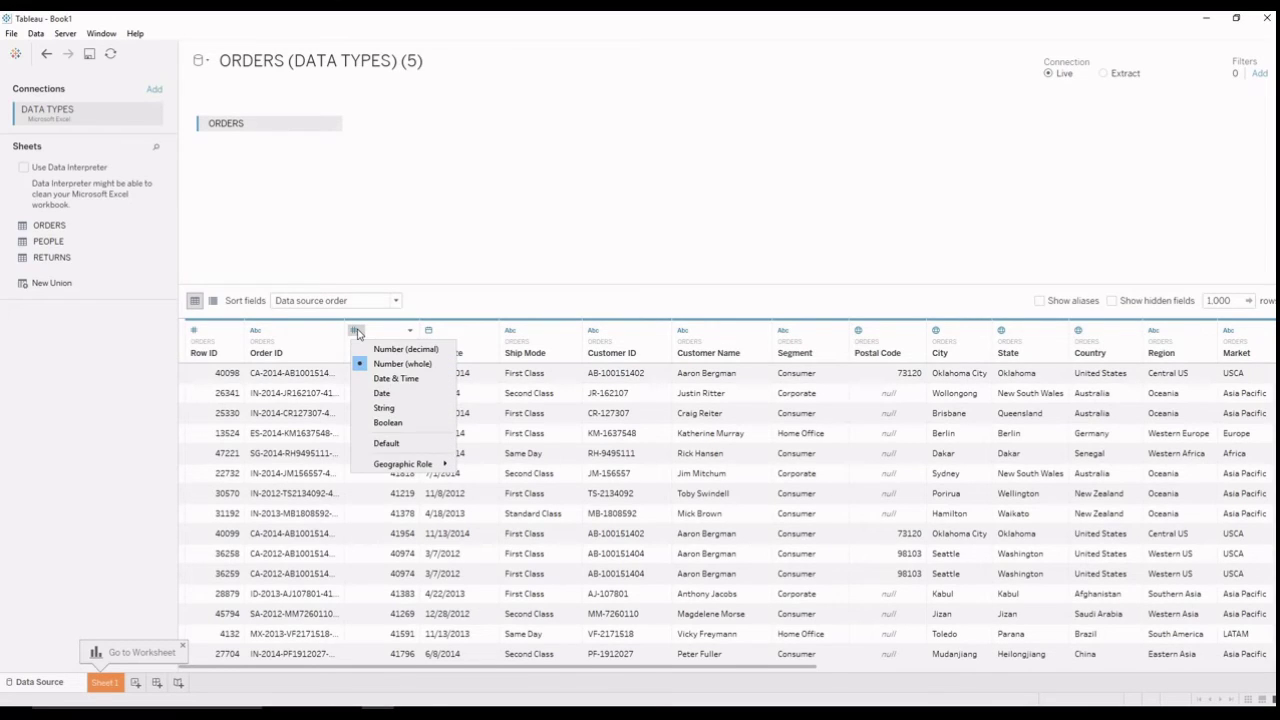
{"action": "left_click", "coordinate": [381, 395]}
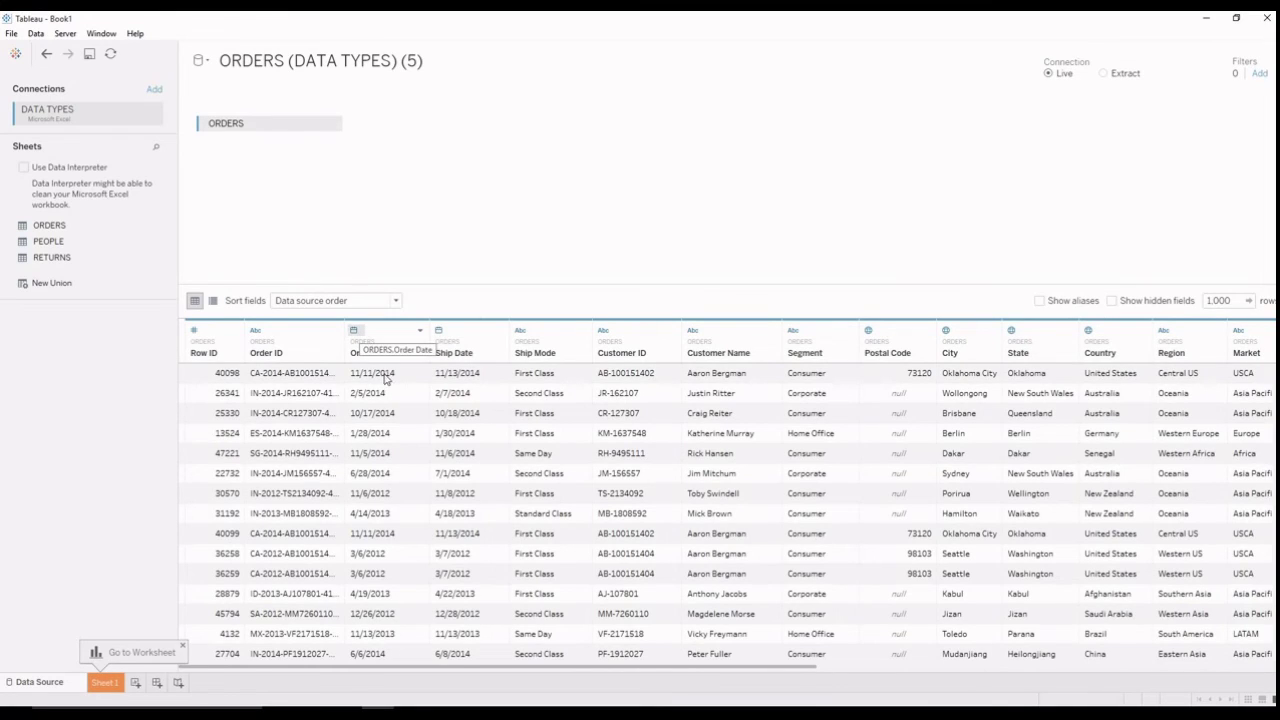
{"action": "left_click", "coordinate": [356, 331]}
{"action": "key", "text": "Escape"}
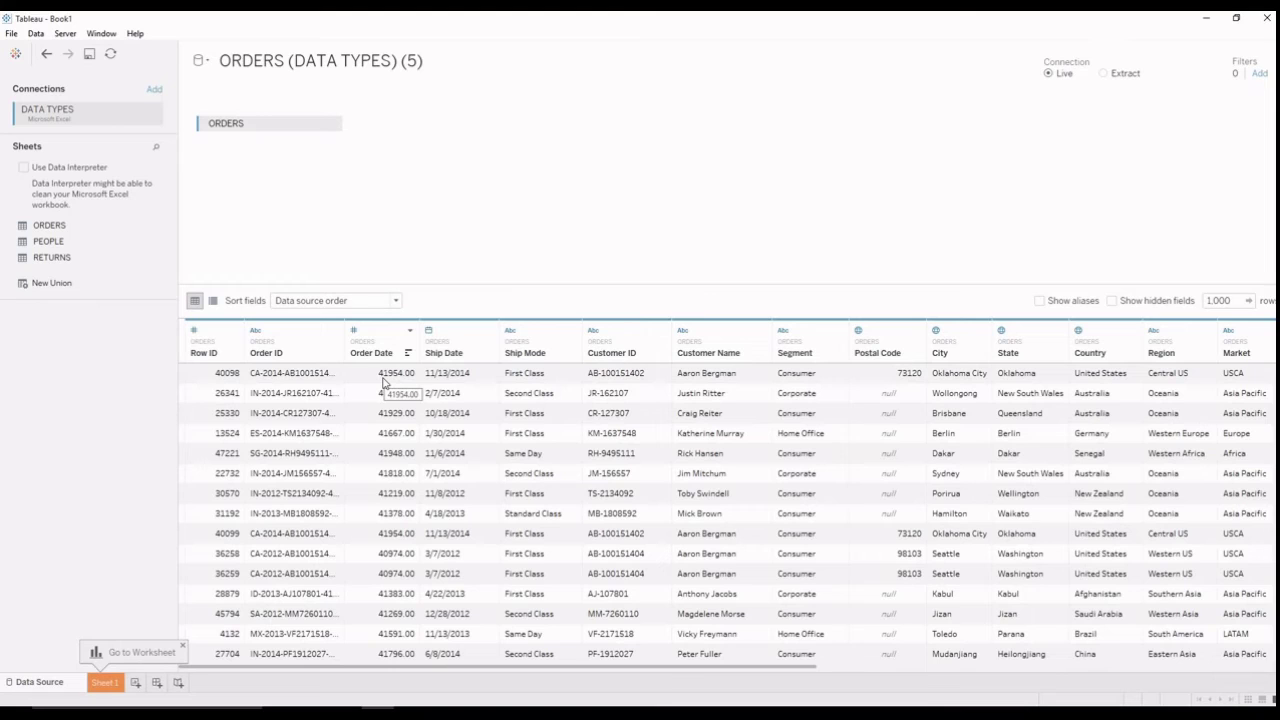
Step: Set the Order Date column's data type to Date & Time, followed by Date
{"action": "left_click", "coordinate": [353, 331]}
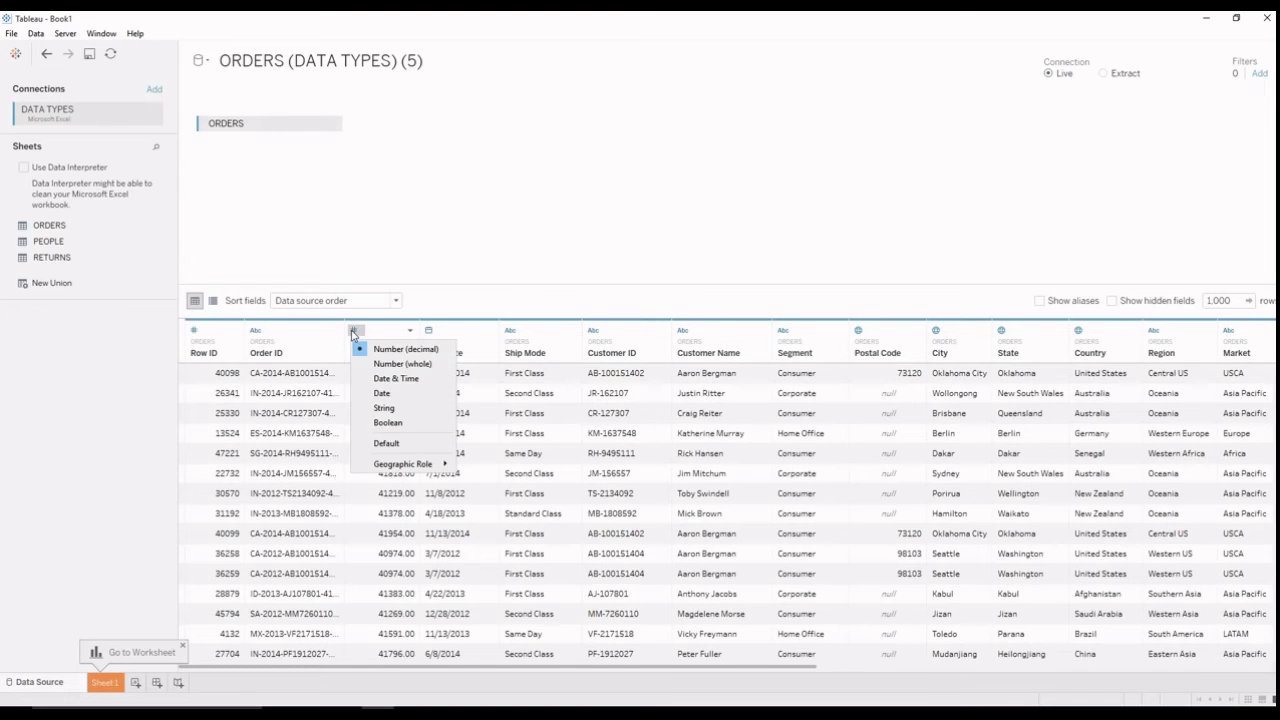
{"action": "left_click", "coordinate": [377, 378]}
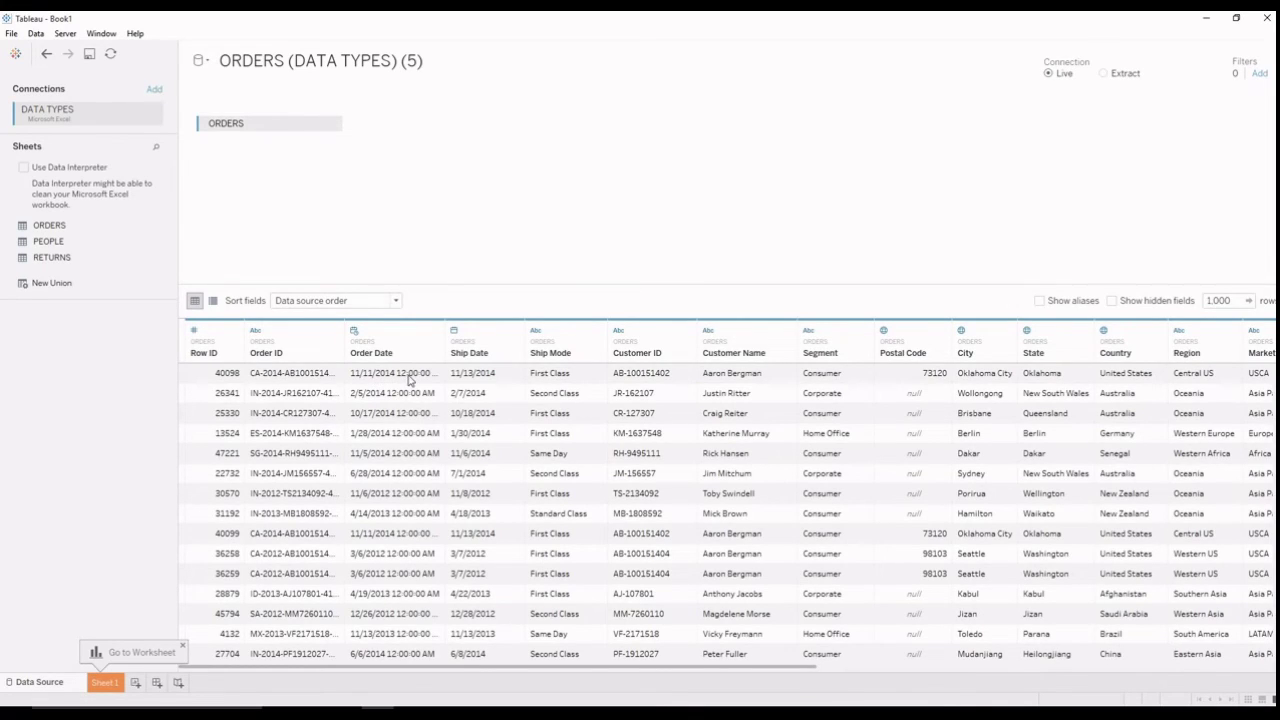
{"action": "left_click", "coordinate": [354, 331]}
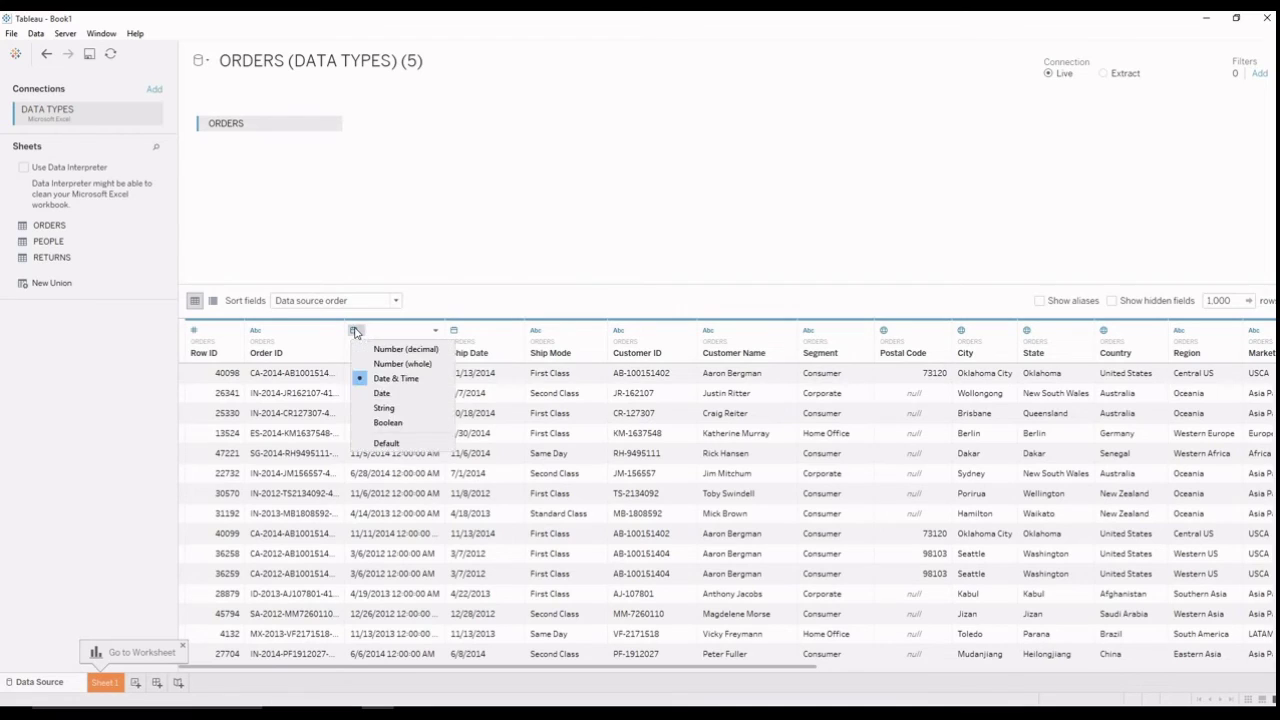
{"action": "left_click", "coordinate": [378, 396]}
Step: Change the Order Date column's data type to String and inspect a few of its values
{"action": "left_click", "coordinate": [353, 332]}
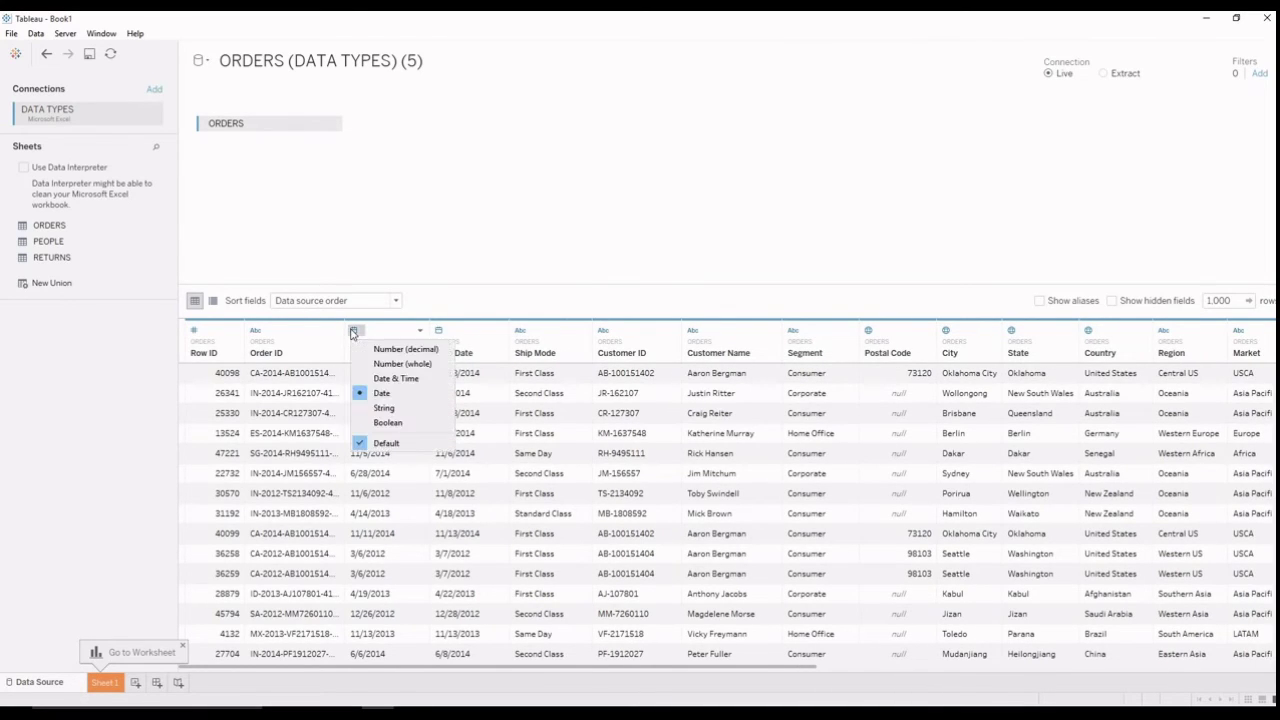
{"action": "left_click", "coordinate": [380, 410]}
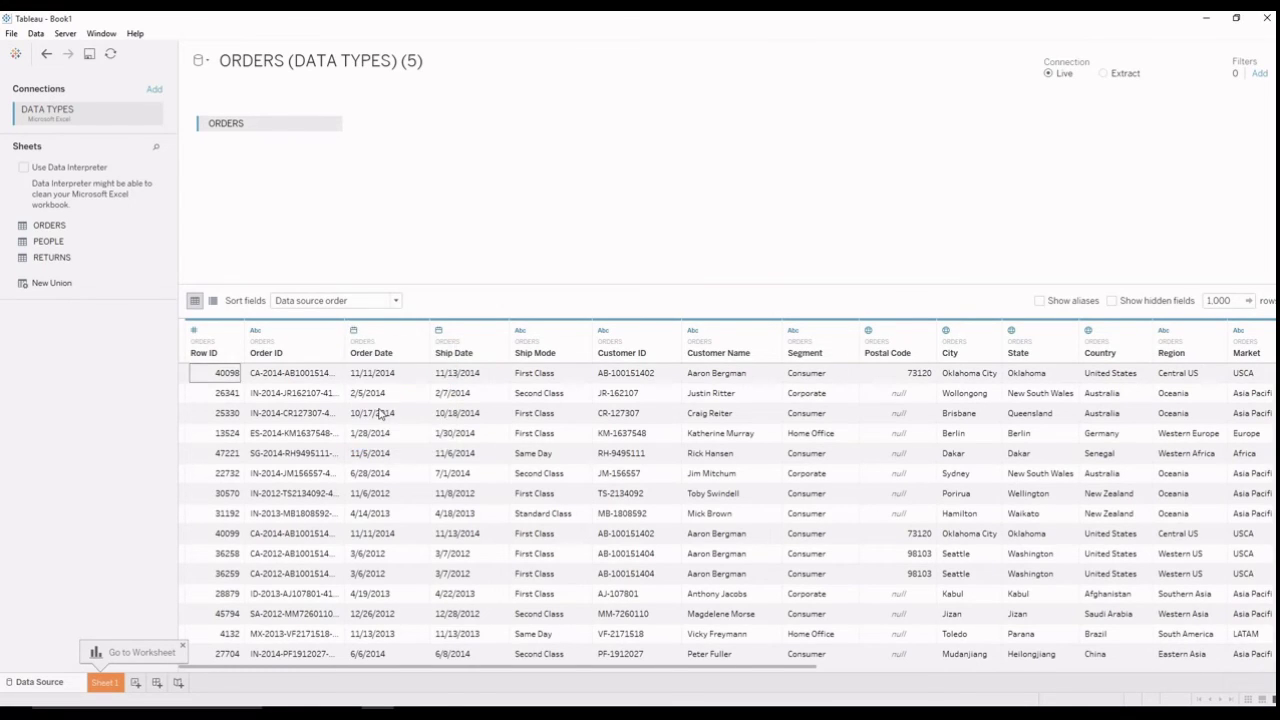
{"action": "left_click_drag", "start_coordinate": [380, 412], "coordinate": [402, 382]}
{"action": "left_click", "coordinate": [370, 432]}
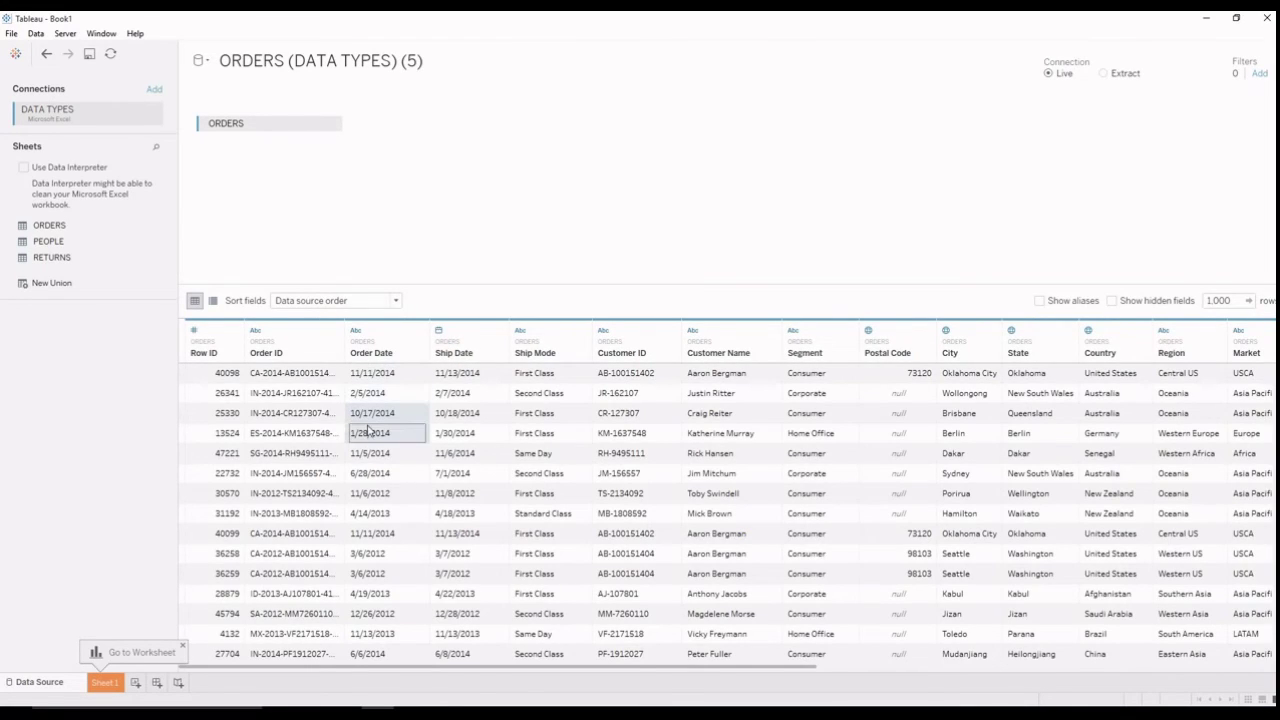
Step: Try the Boolean data type on the Order Date column and restore it to Date
{"action": "left_click", "coordinate": [356, 330]}
{"action": "left_click", "coordinate": [383, 424]}
{"action": "left_click", "coordinate": [355, 330]}
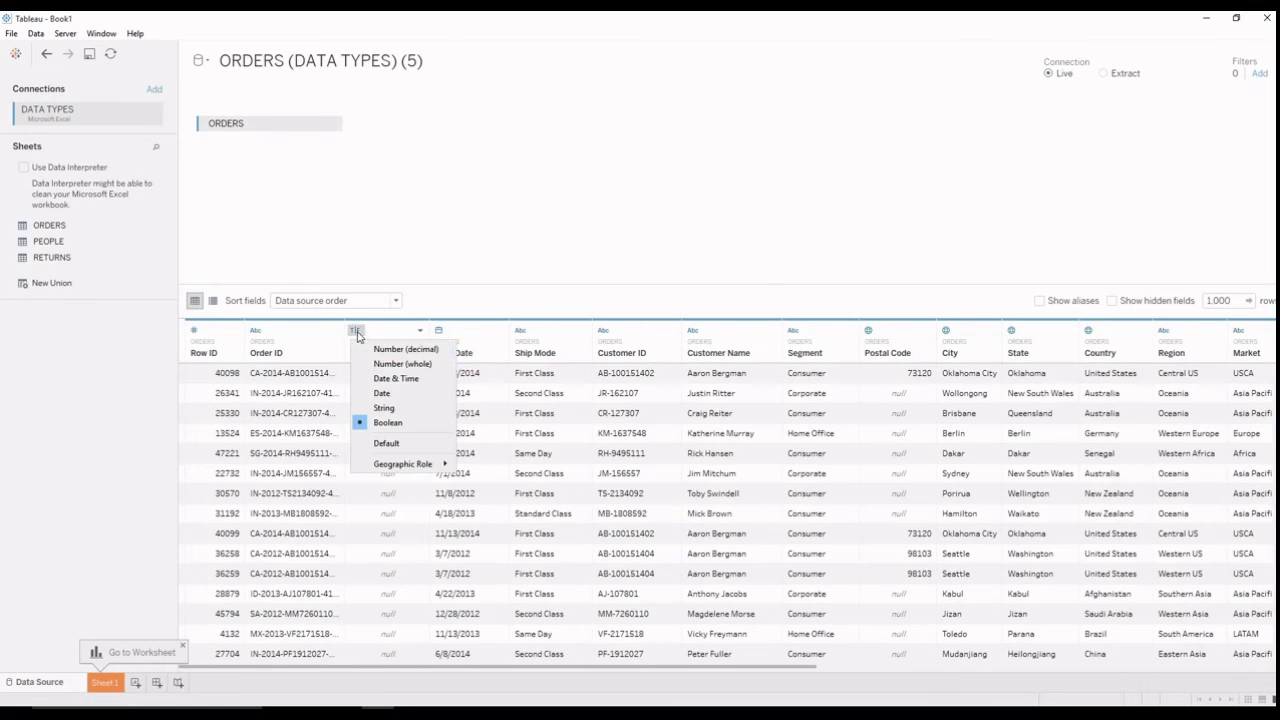
{"action": "left_click", "coordinate": [379, 395]}
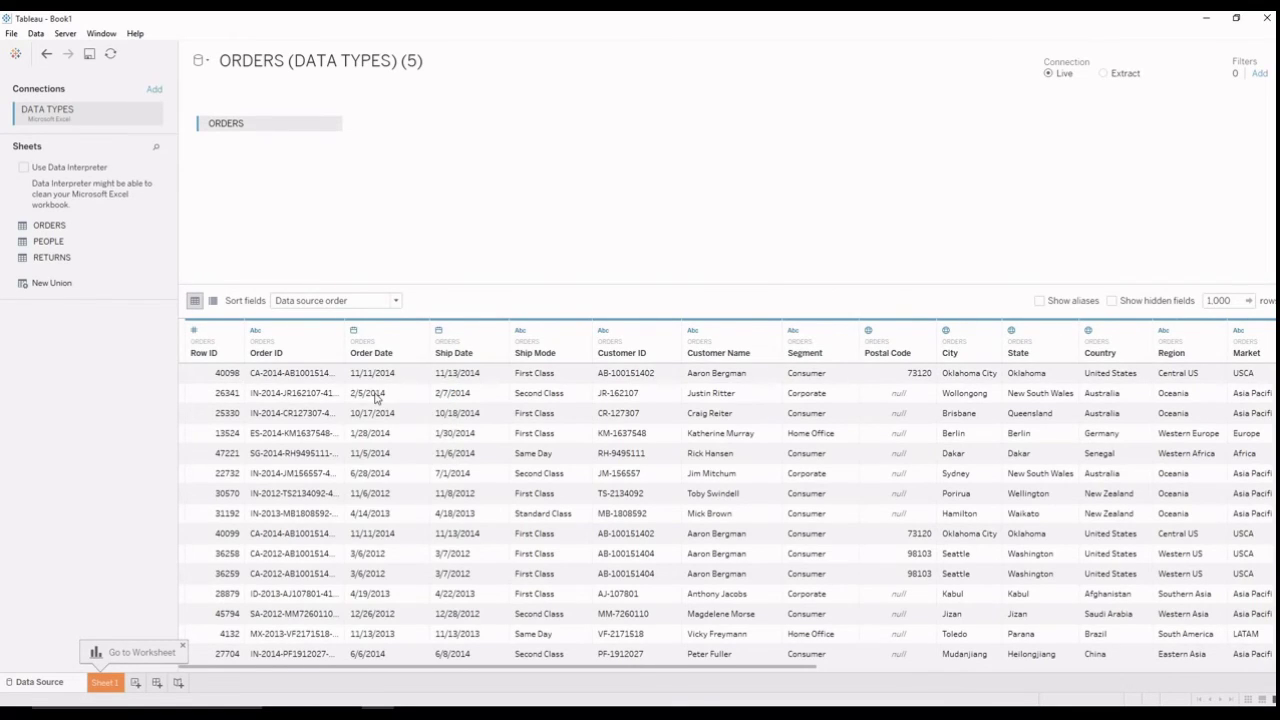
Step: Review the data types assigned to the Row ID, Order Date and Order ID columns
{"action": "left_click", "coordinate": [207, 349]}
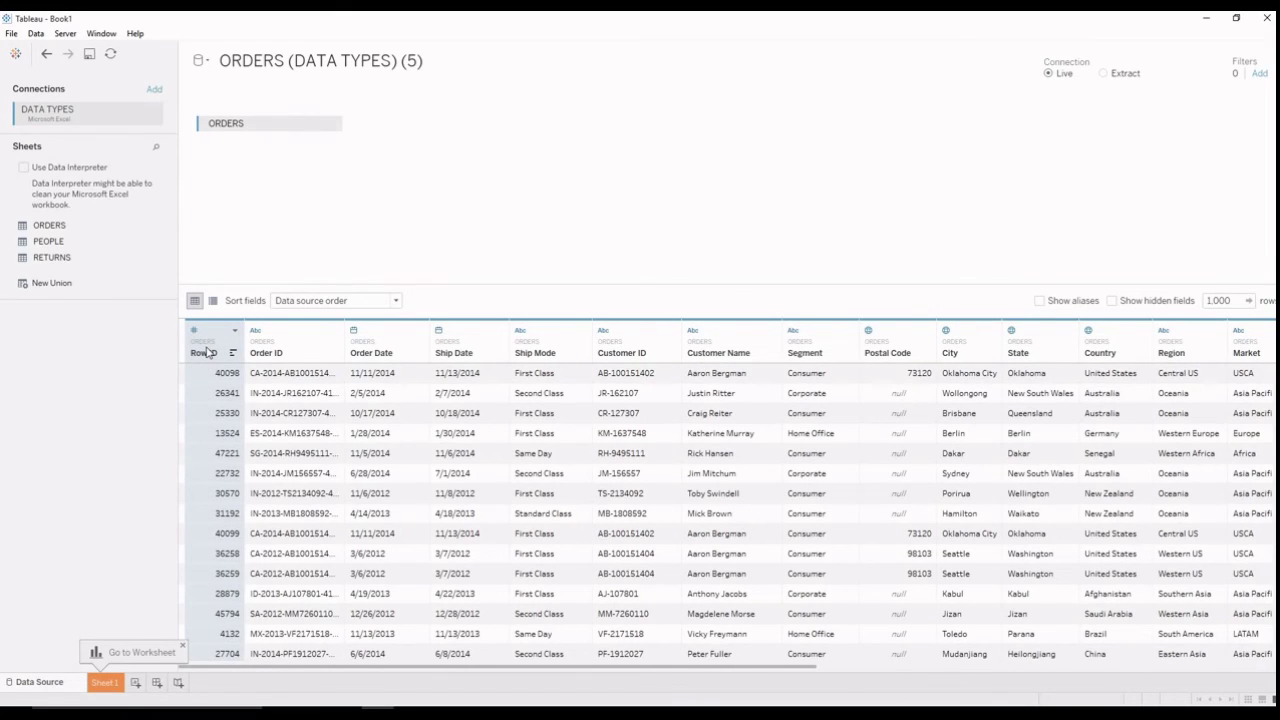
{"action": "left_click", "coordinate": [195, 331]}
{"action": "left_click", "coordinate": [195, 332]}
{"action": "left_click", "coordinate": [356, 331]}
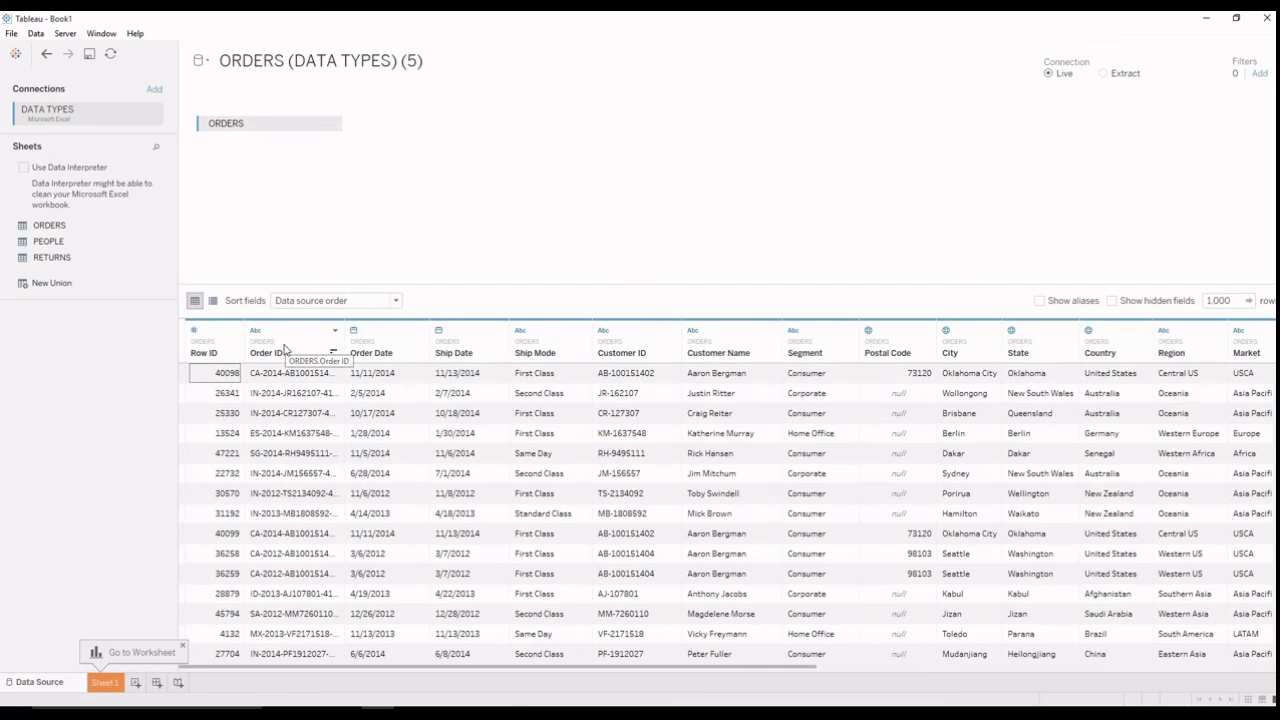
{"action": "left_click", "coordinate": [256, 332]}
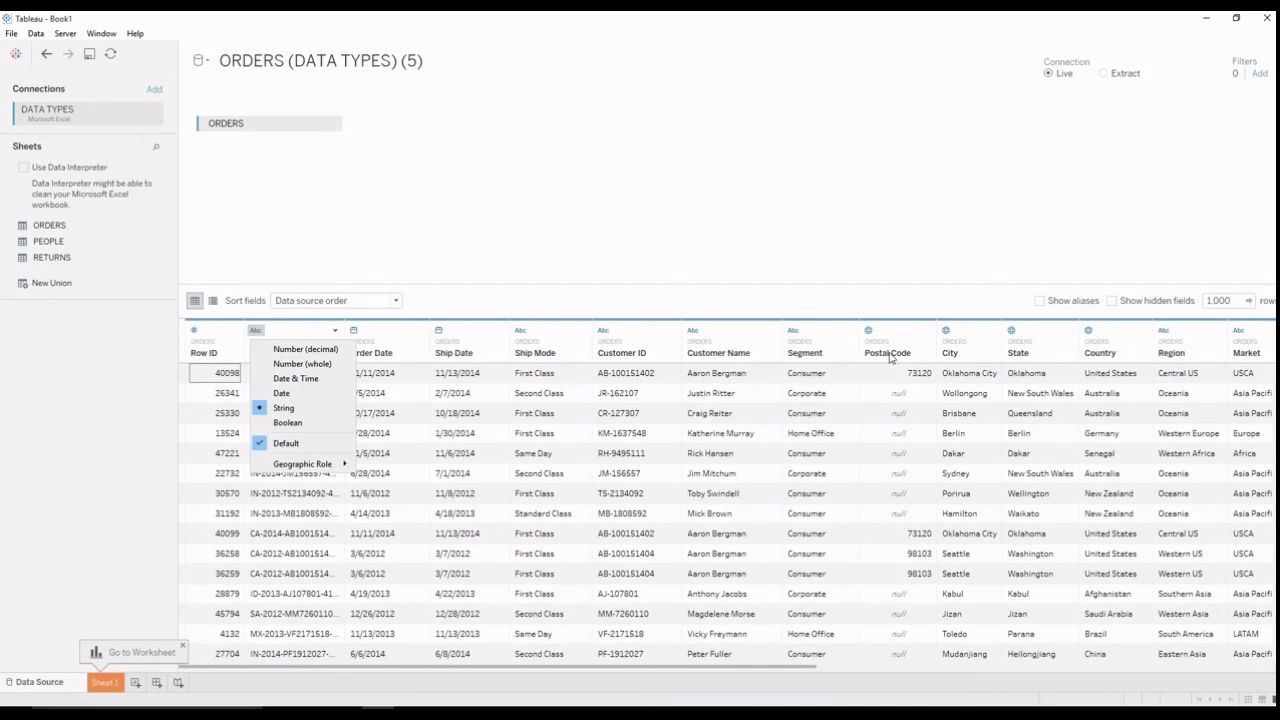
{"action": "left_click", "coordinate": [946, 331]}
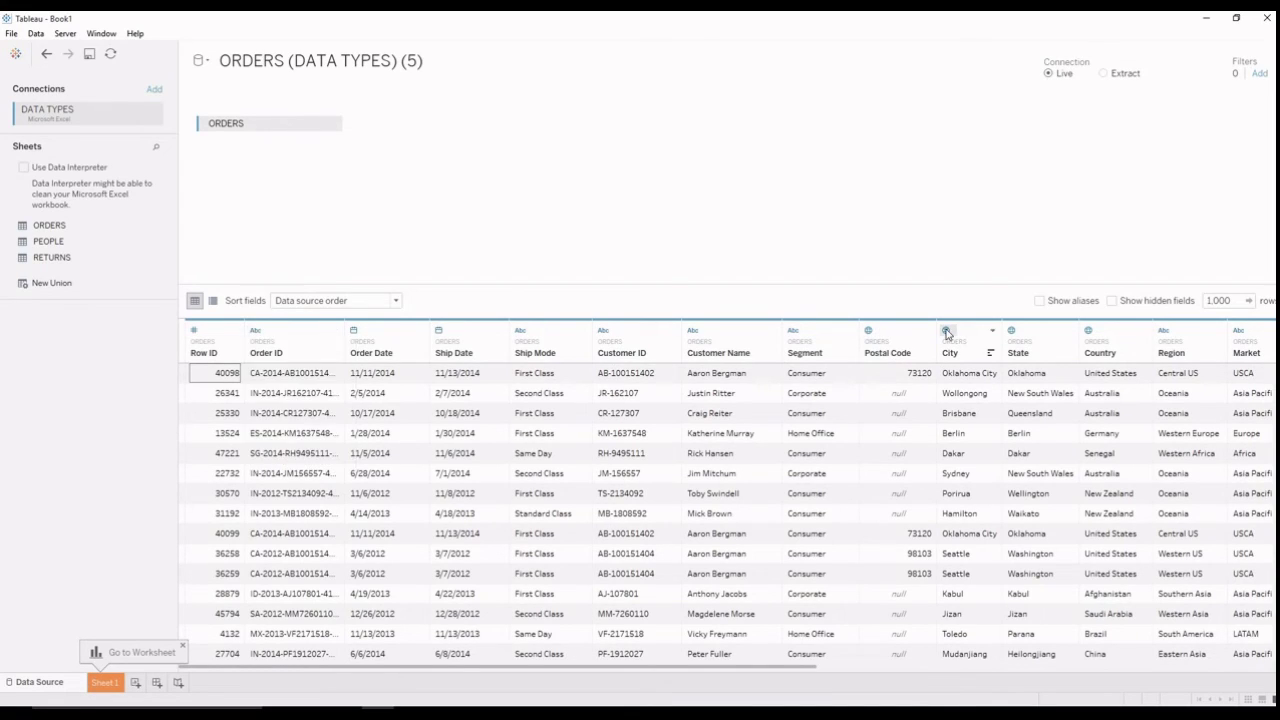
Step: Examine the data types and geographic roles assigned to the Postal Code and City columns, leaving the available options unselected
{"action": "left_click", "coordinate": [869, 334]}
{"action": "left_click", "coordinate": [869, 334]}
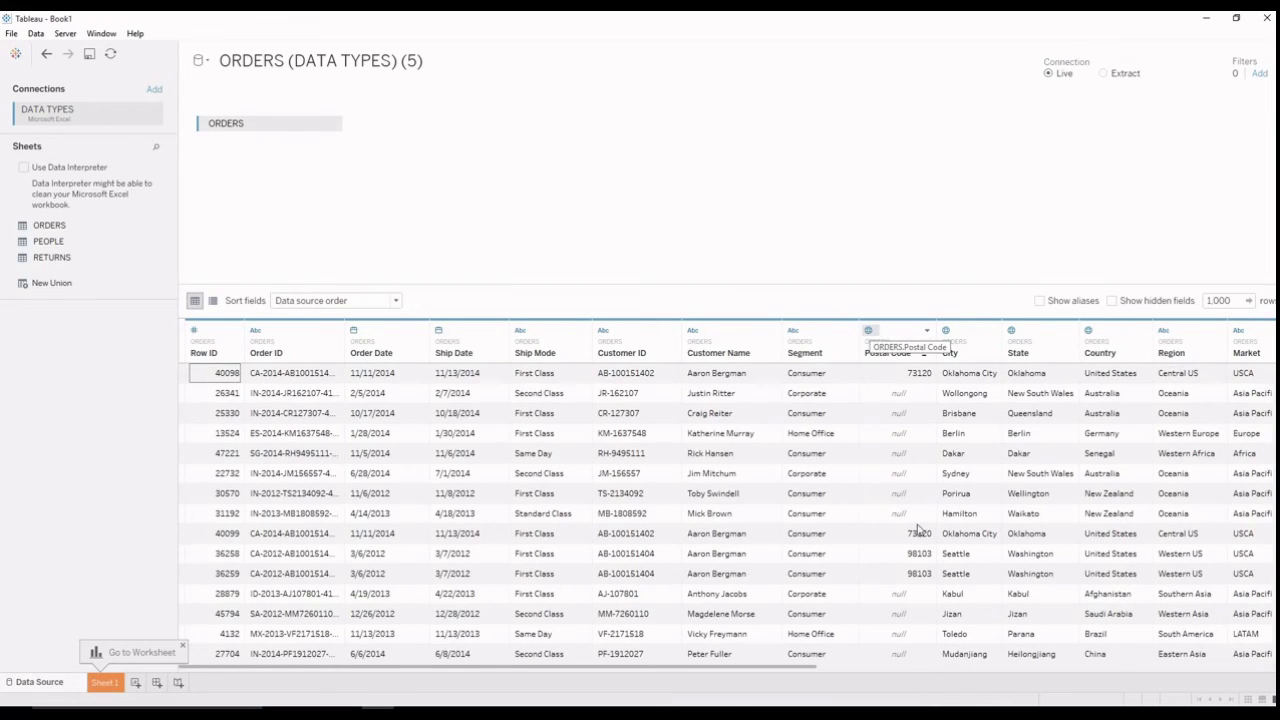
{"action": "left_click", "coordinate": [869, 332]}
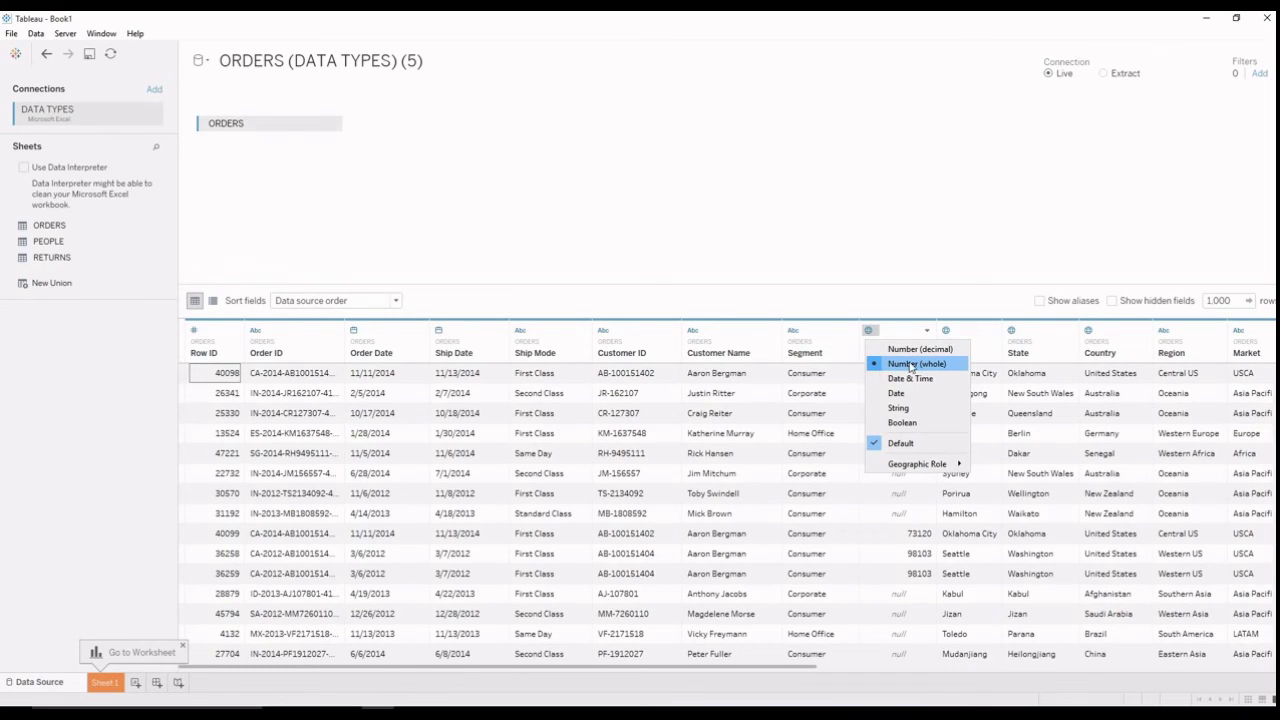
{"action": "mouse_move", "coordinate": [928, 464]}
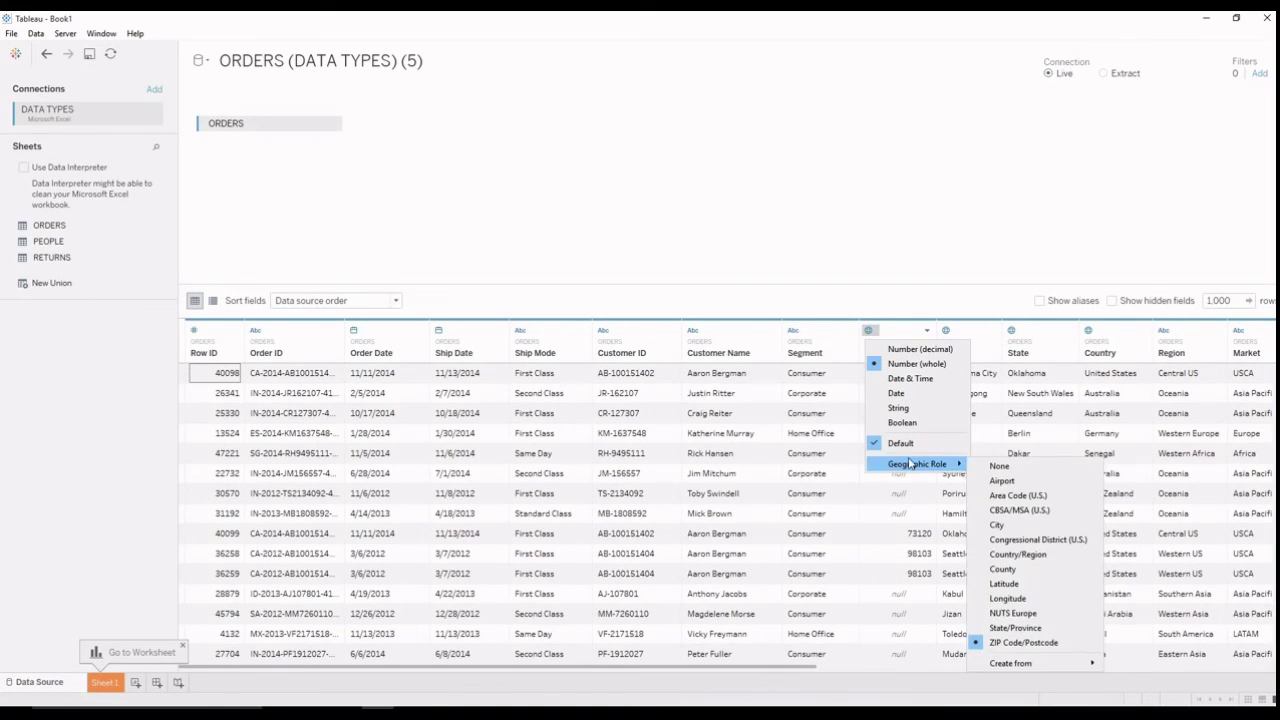
{"action": "left_click", "coordinate": [948, 333]}
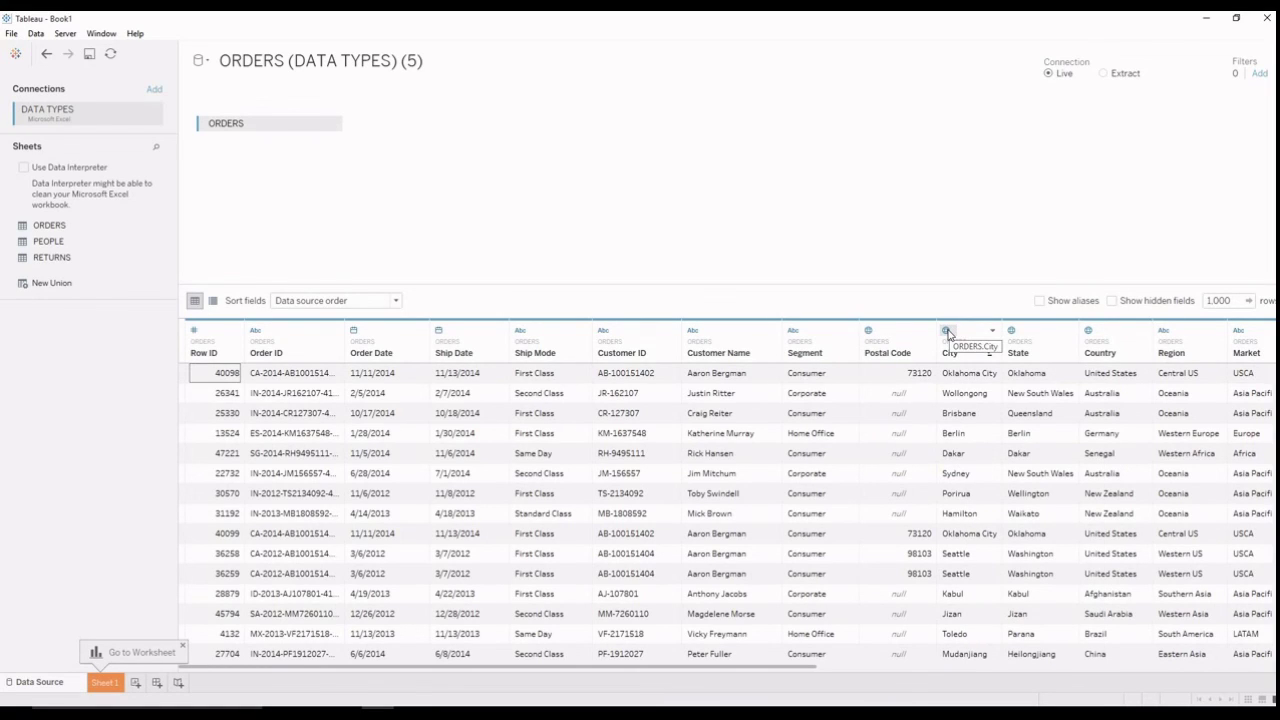
{"action": "left_click", "coordinate": [948, 333]}
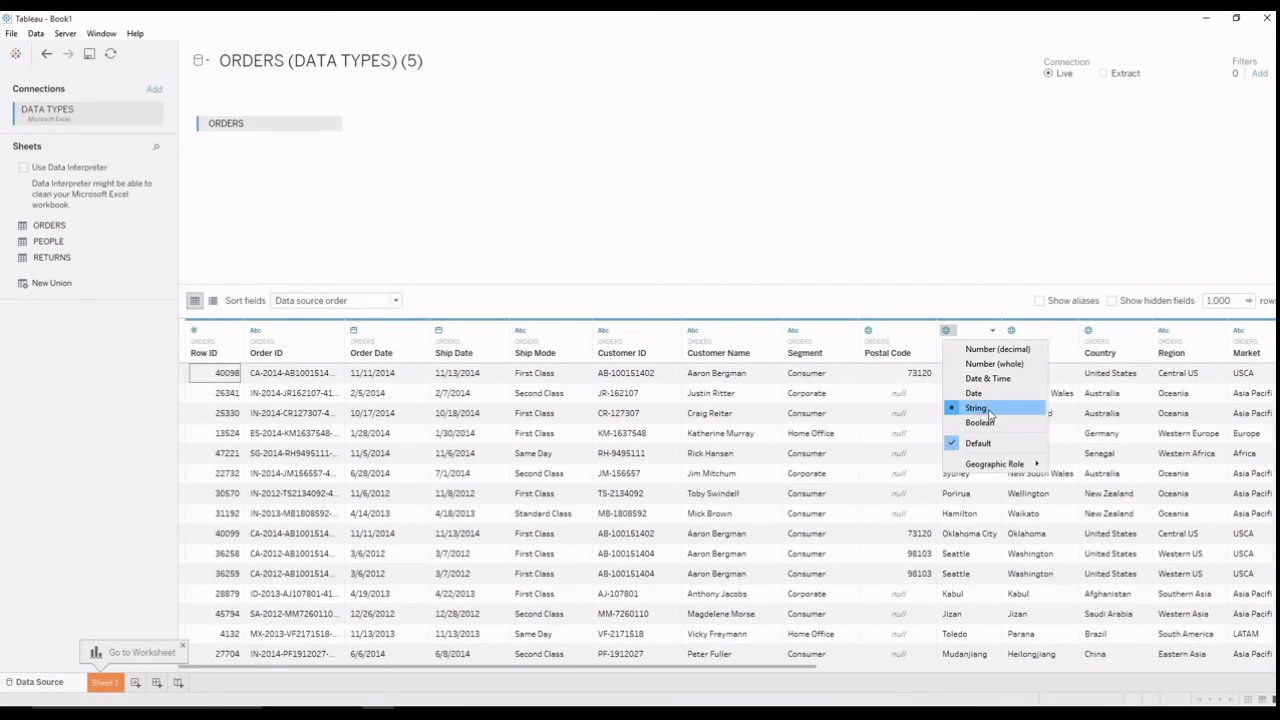
{"action": "mouse_move", "coordinate": [1004, 466]}
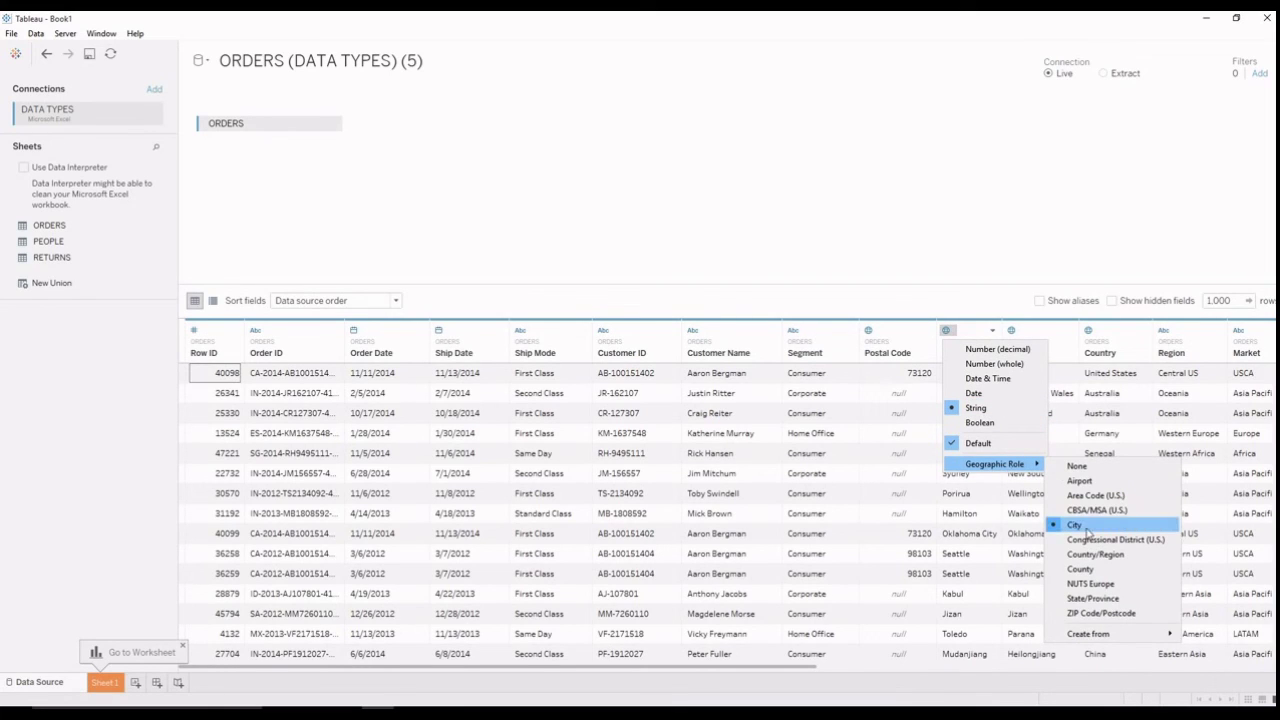
{"action": "left_click", "coordinate": [874, 500]}
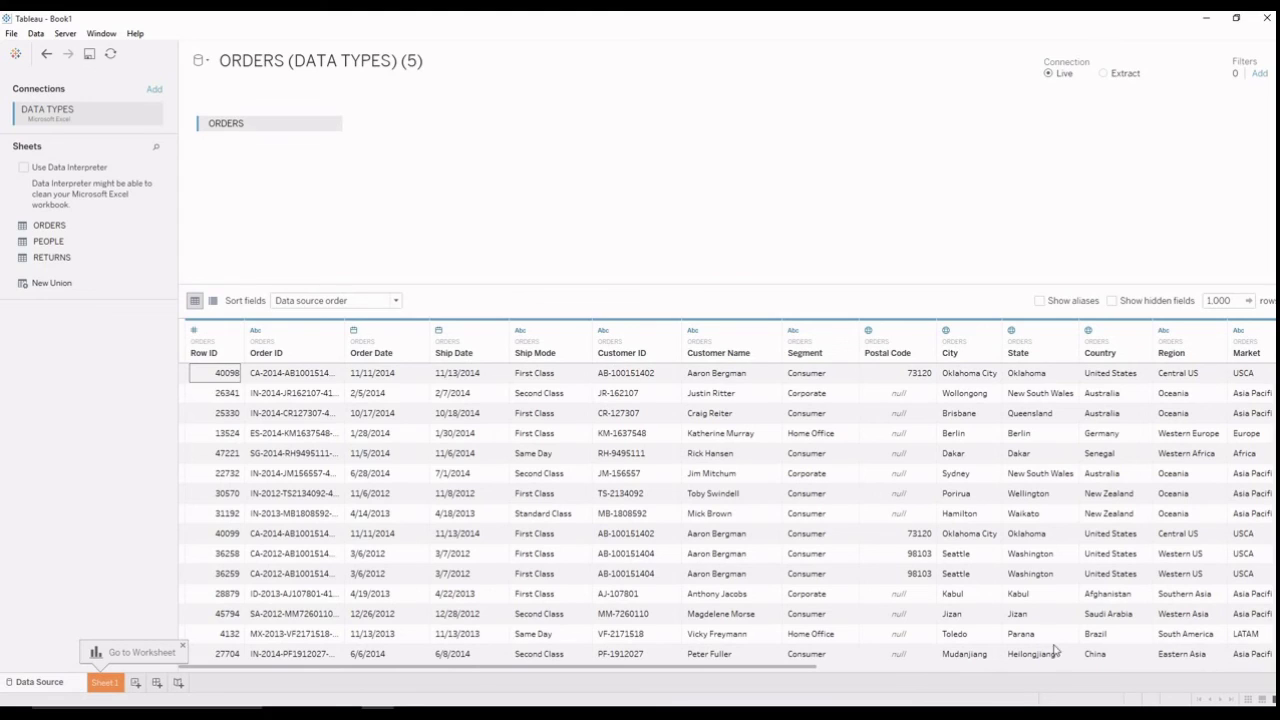
{"action": "left_click", "coordinate": [1160, 712]}
{"action": "right_click", "coordinate": [1135, 700]}
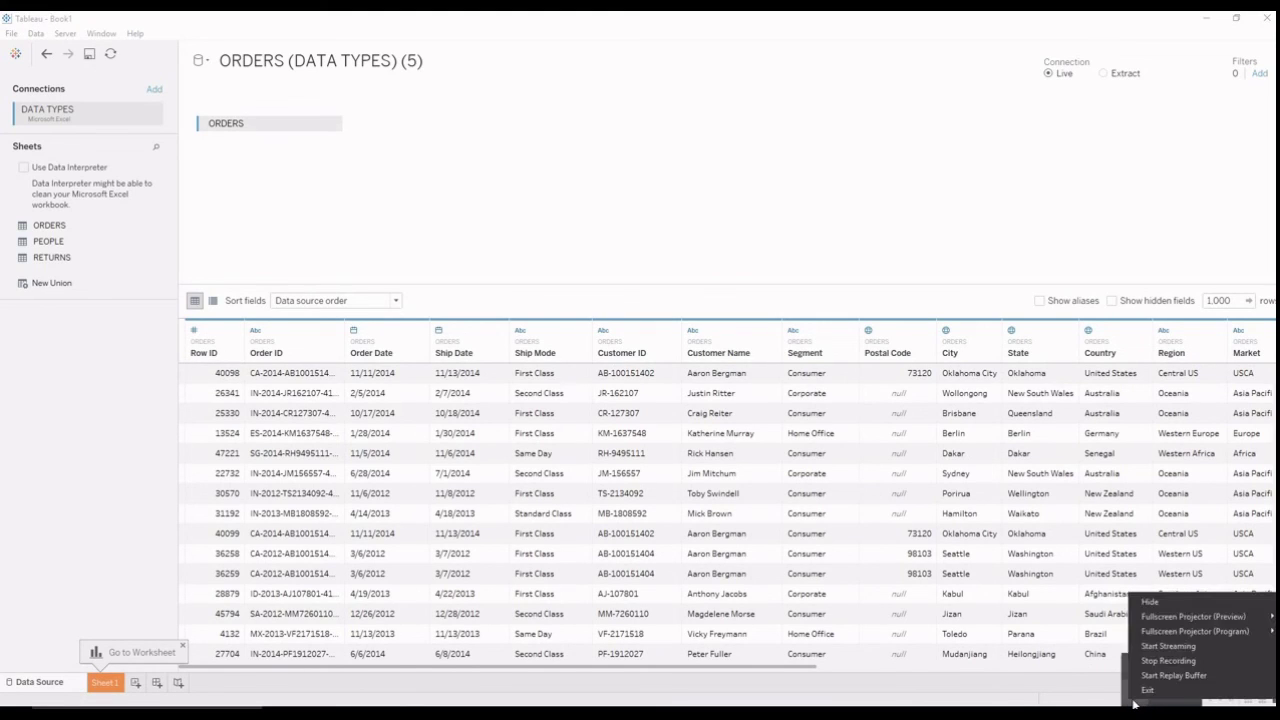